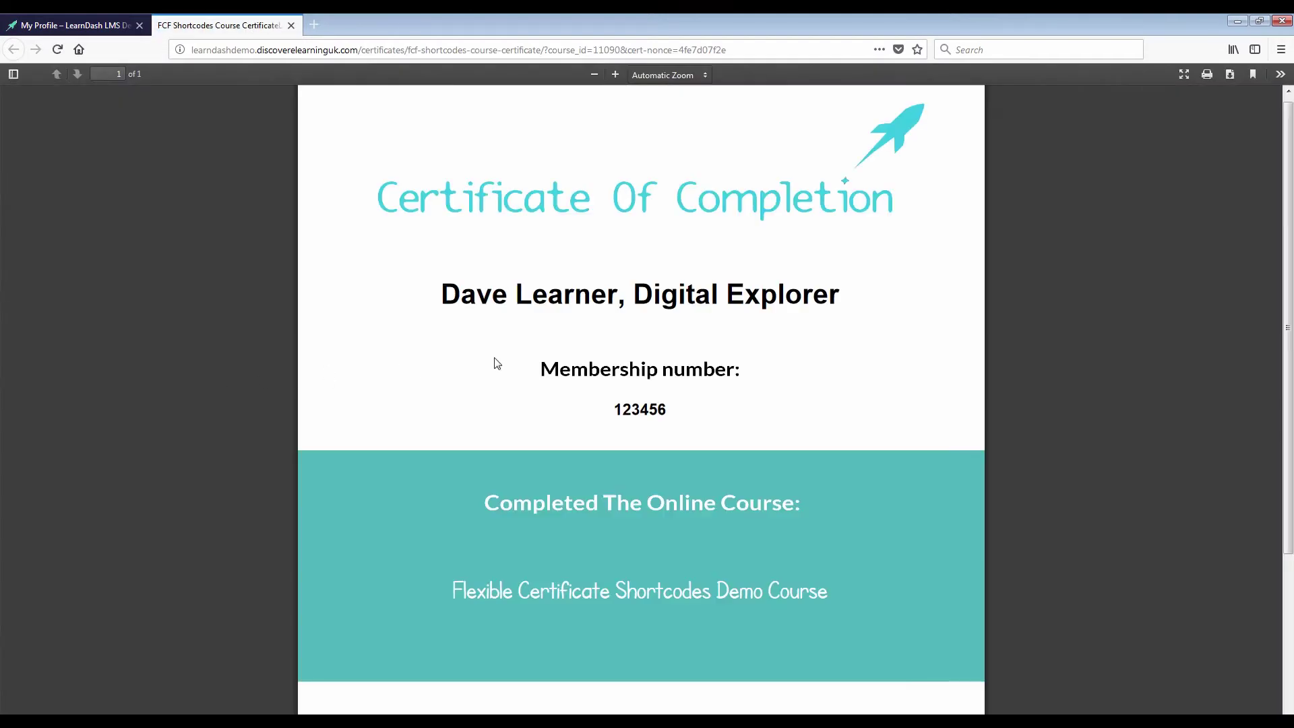
- Drill into the plugin's includes > vendor > tcpdf > fonts folder on the server
left_click_drag(1284, 258, 1284, 403)
left_click_drag(450, 388, 860, 395)
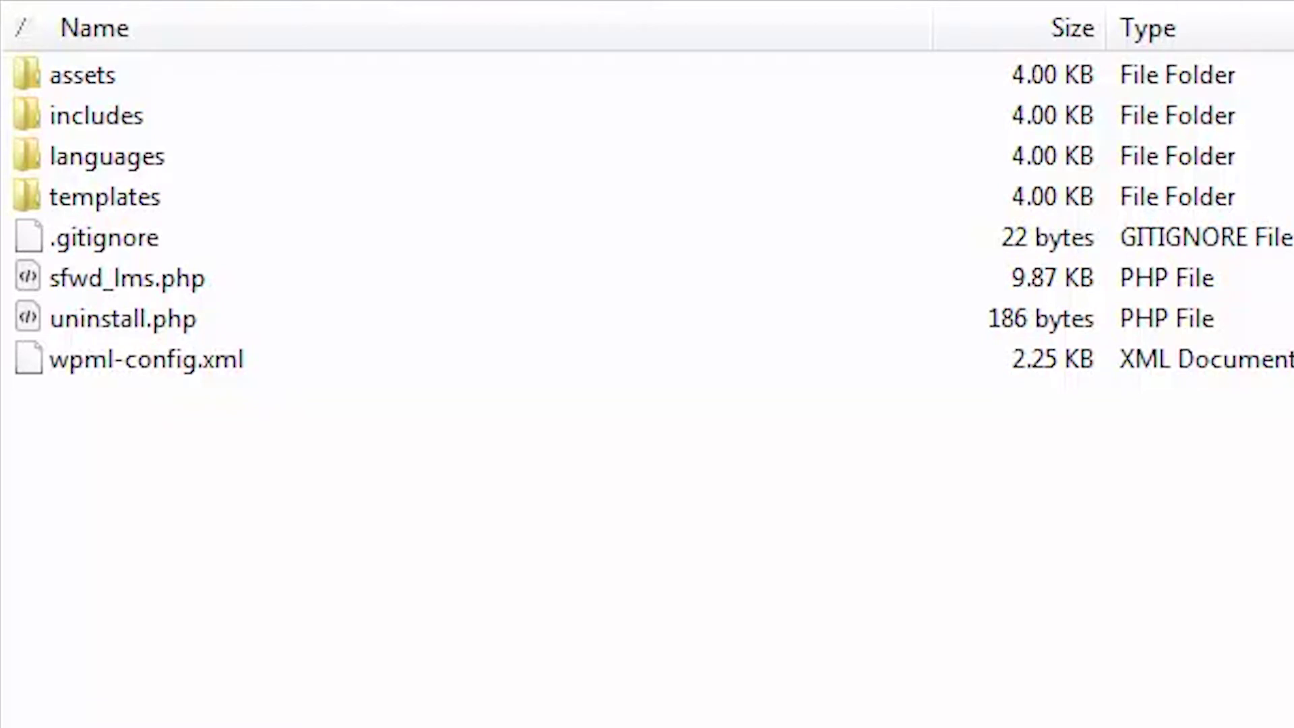
double_click(119, 111)
double_click(97, 364)
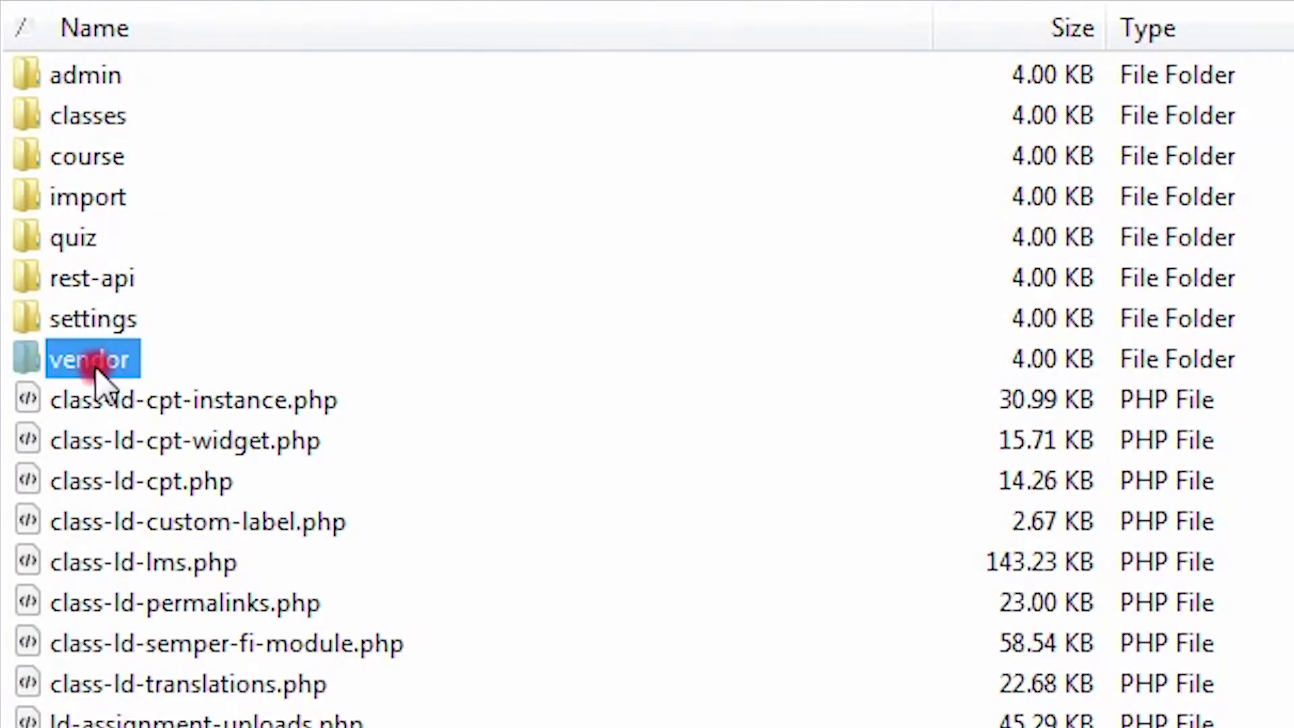
double_click(93, 114)
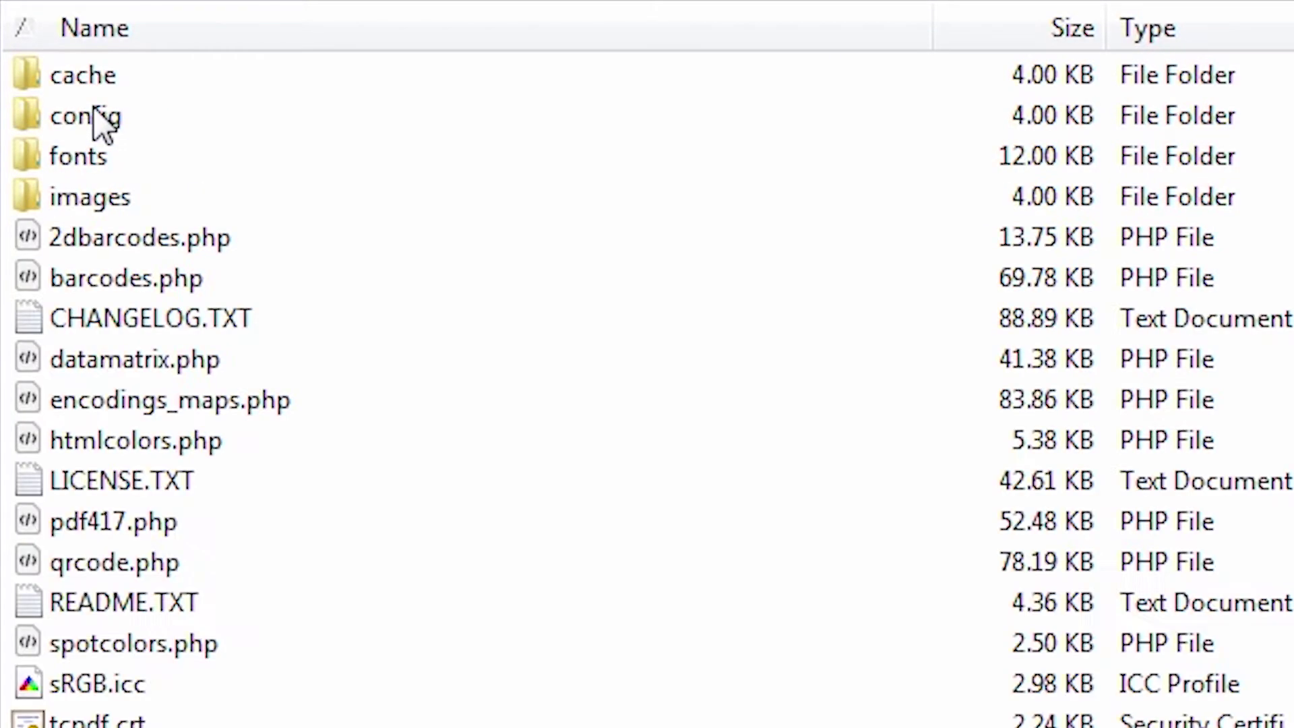
double_click(82, 160)
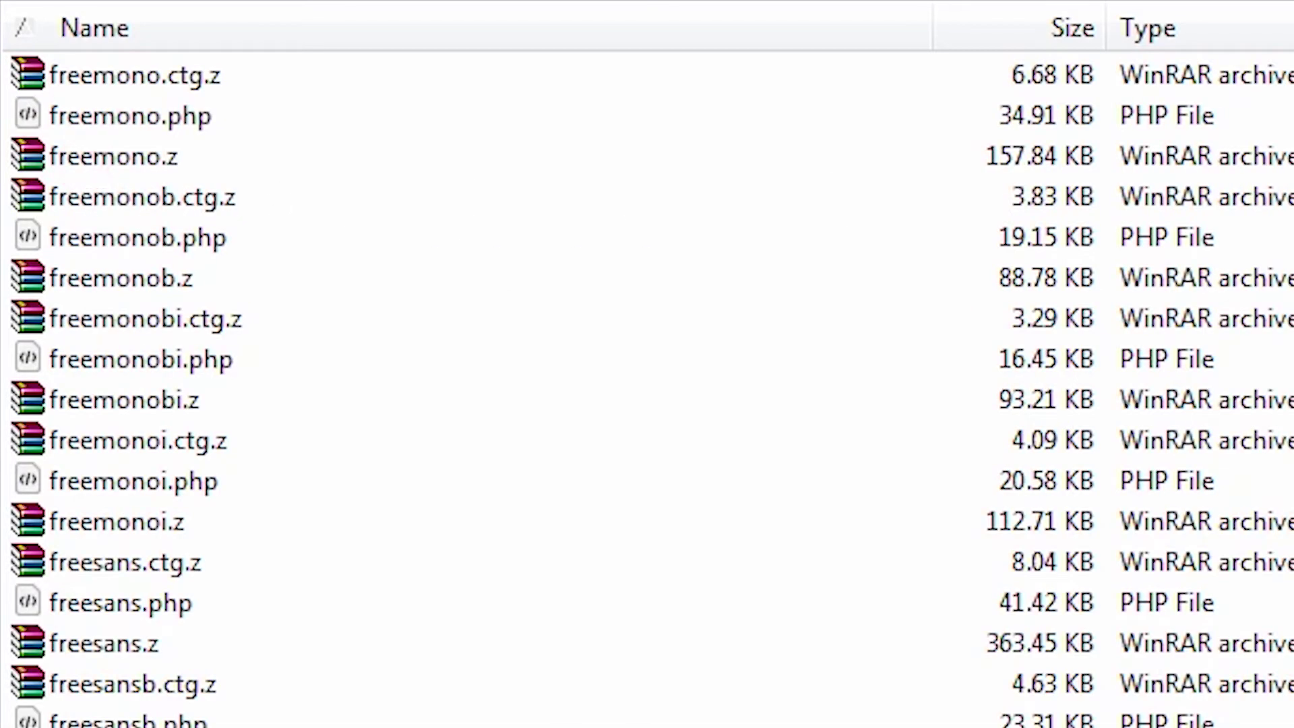
- Scroll through the bundled tcpdf font files such as helvetica.php and times.php
scroll(647, 378, "down", 10)
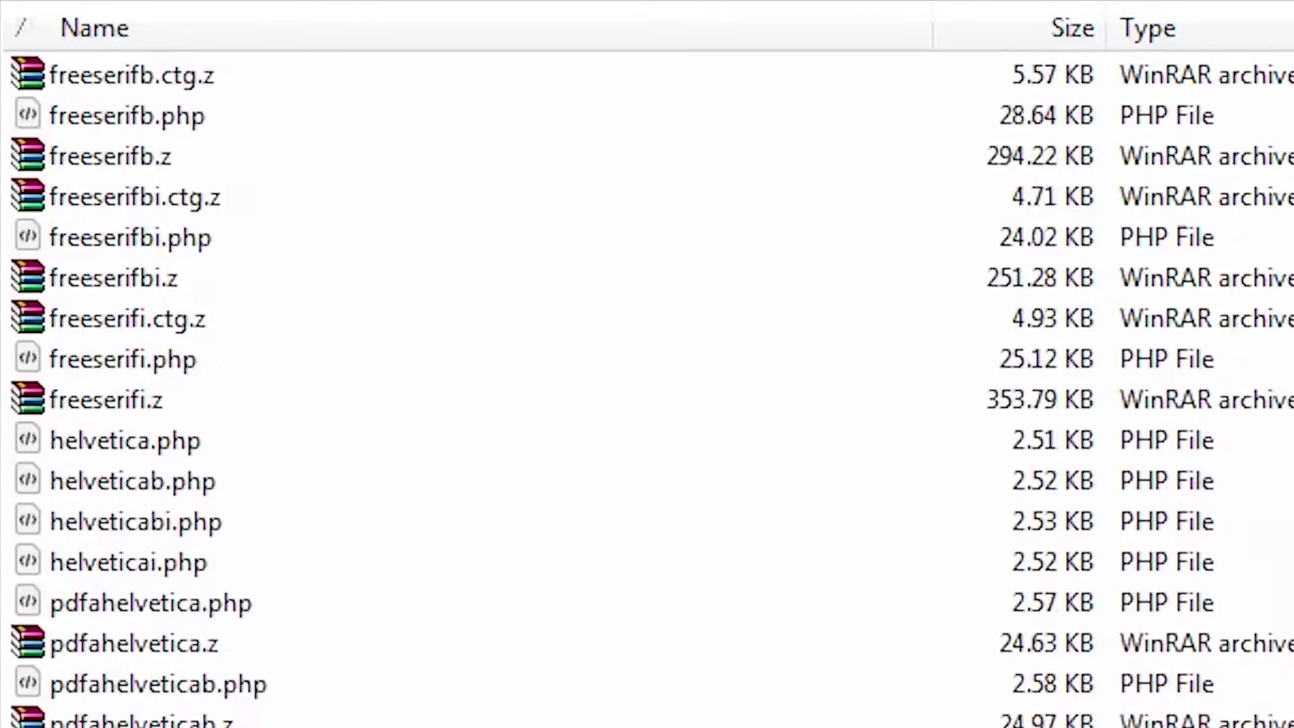
left_click(134, 318)
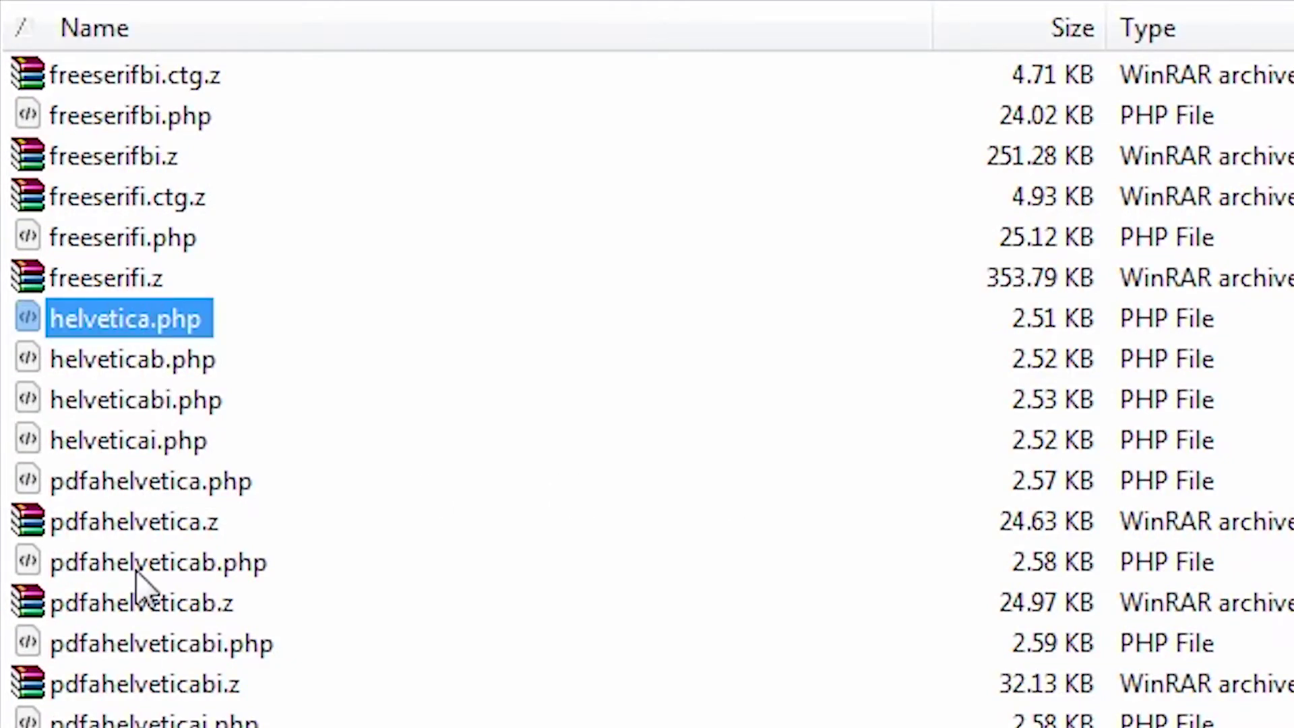
scroll(135, 573, "down", 5)
left_click(125, 584)
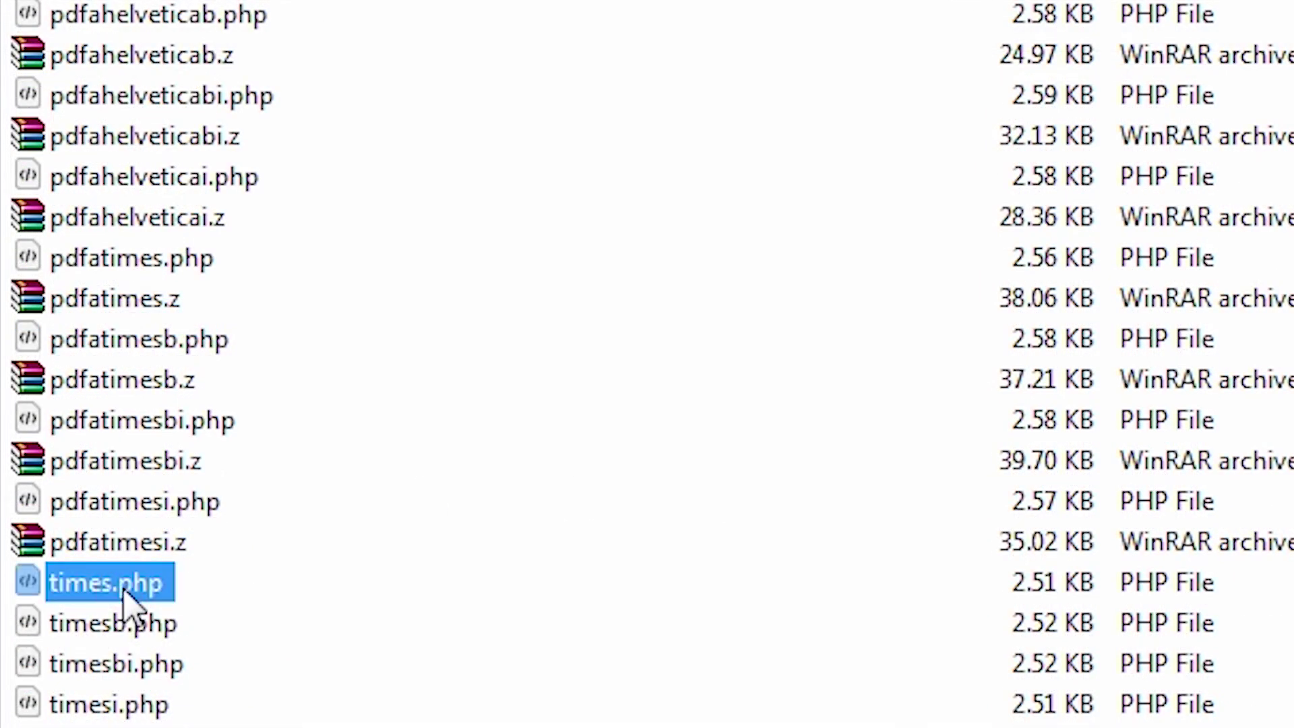
left_click(859, 8)
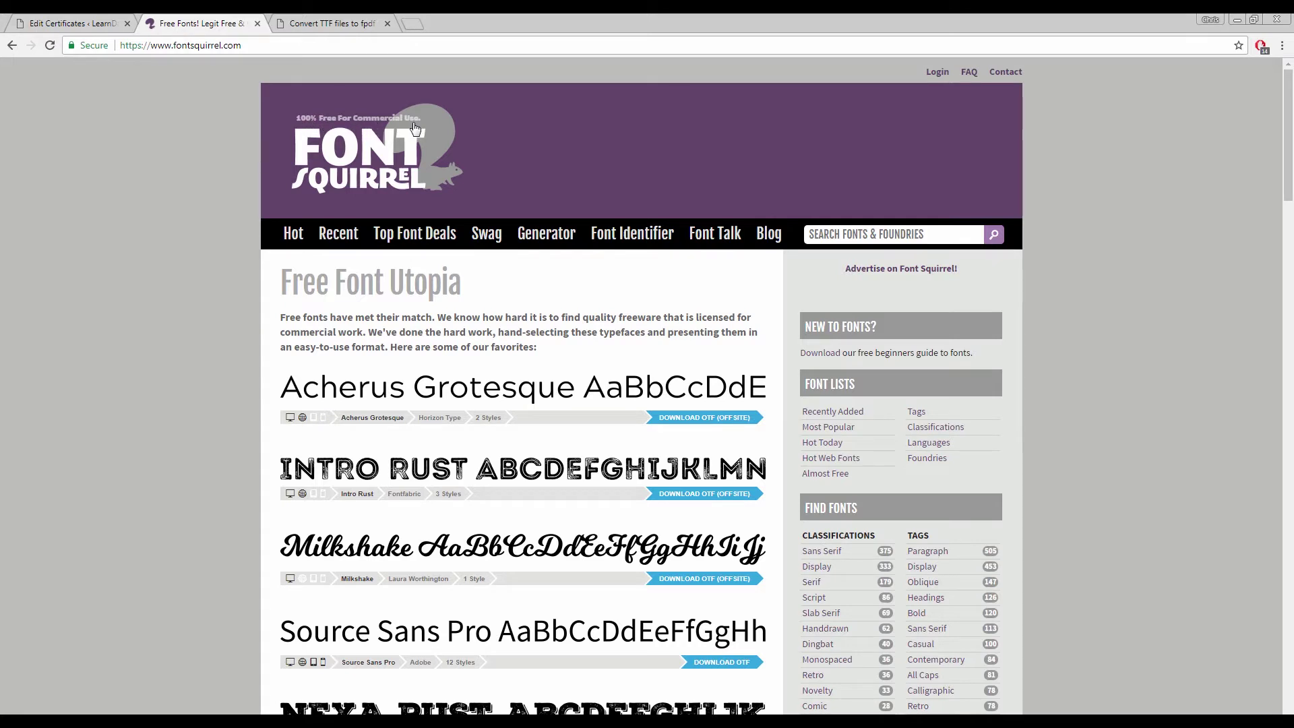
- Search Font Squirrel for 'hand' and download the Cartoonist Hand TTF file
left_click(899, 233)
type("hand")
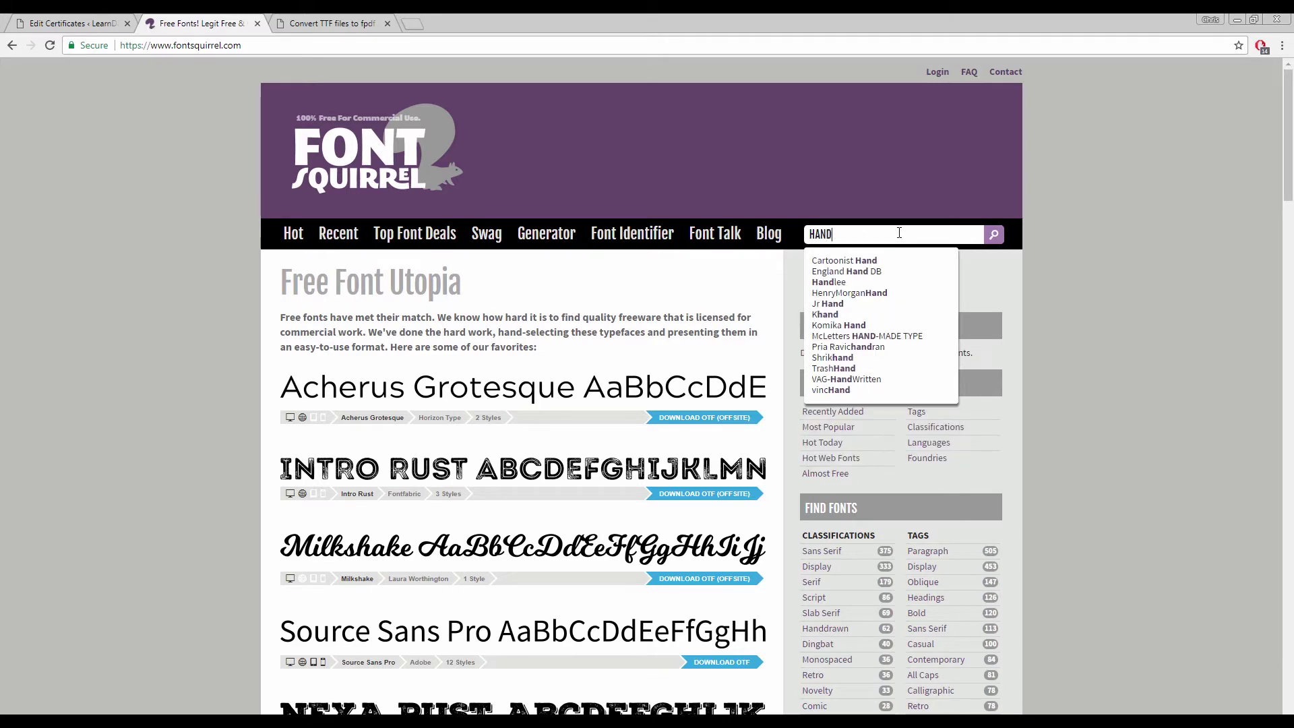
left_click(870, 261)
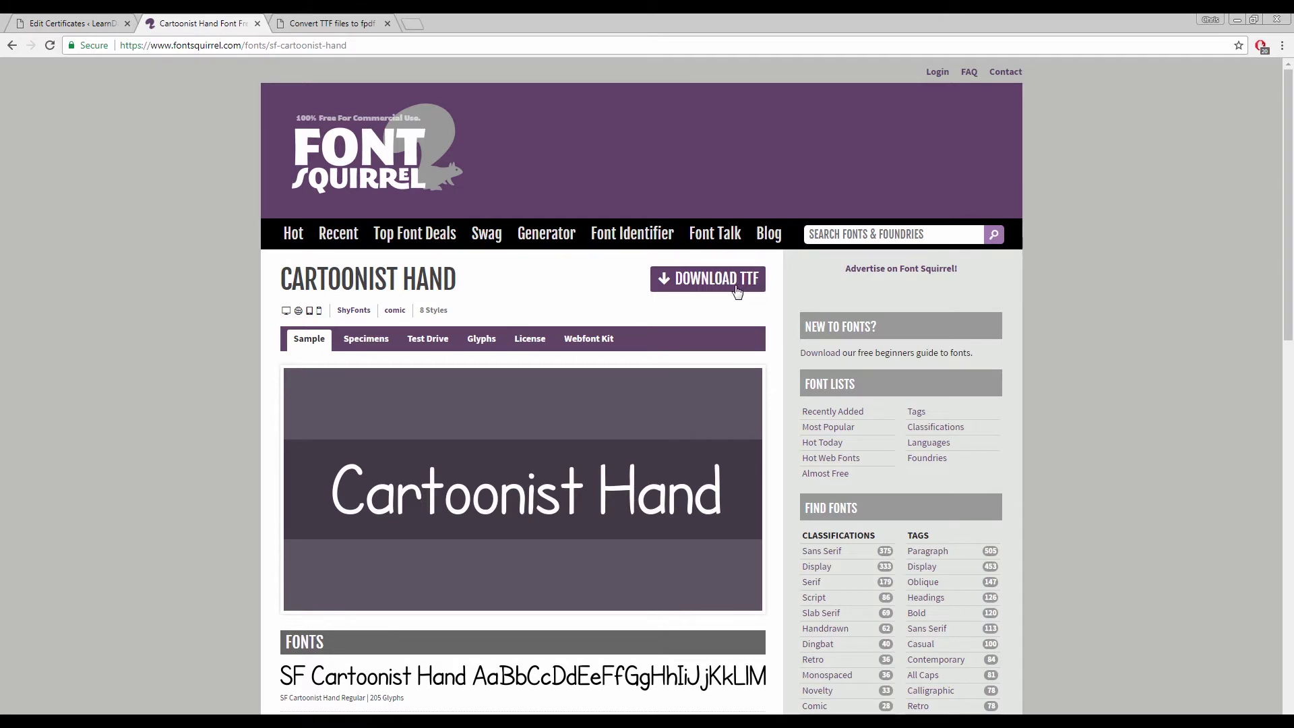
left_click(683, 291)
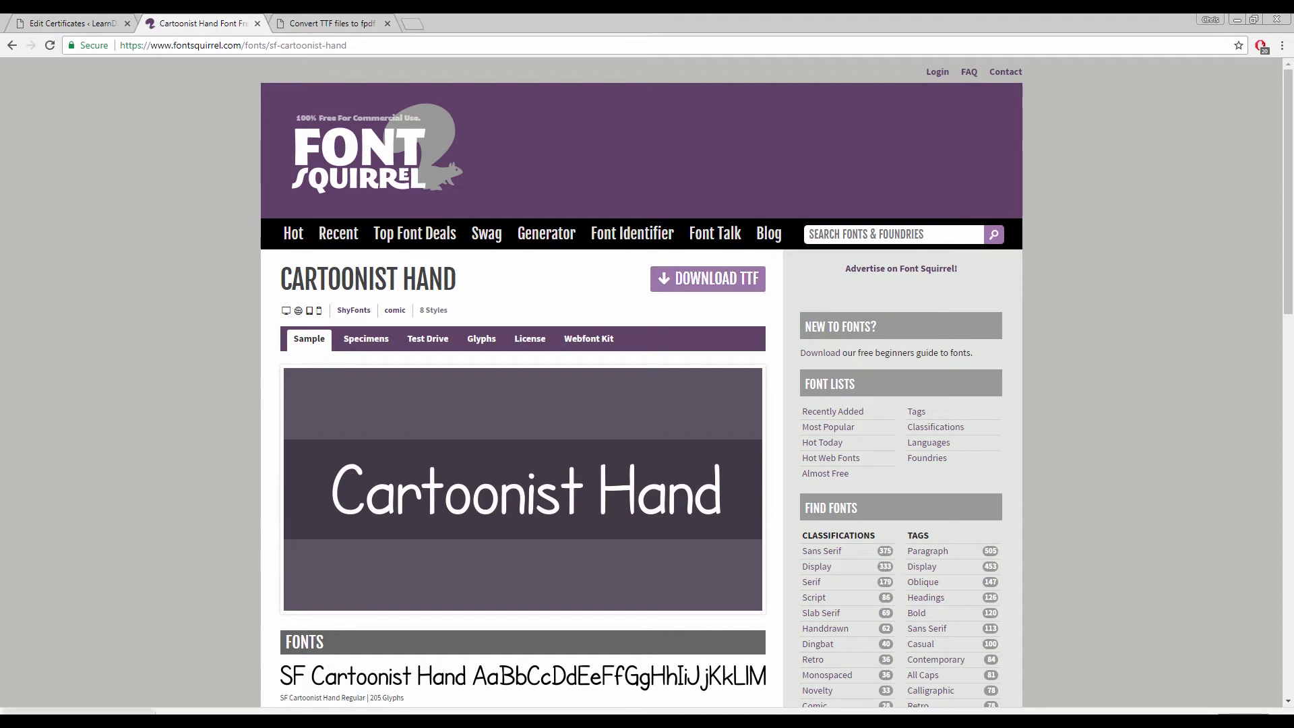
- Convert SF_Cartoonist_Hand.ttf to tcpdf format with the final name 'cartoon', confirming font rights
left_click(350, 27)
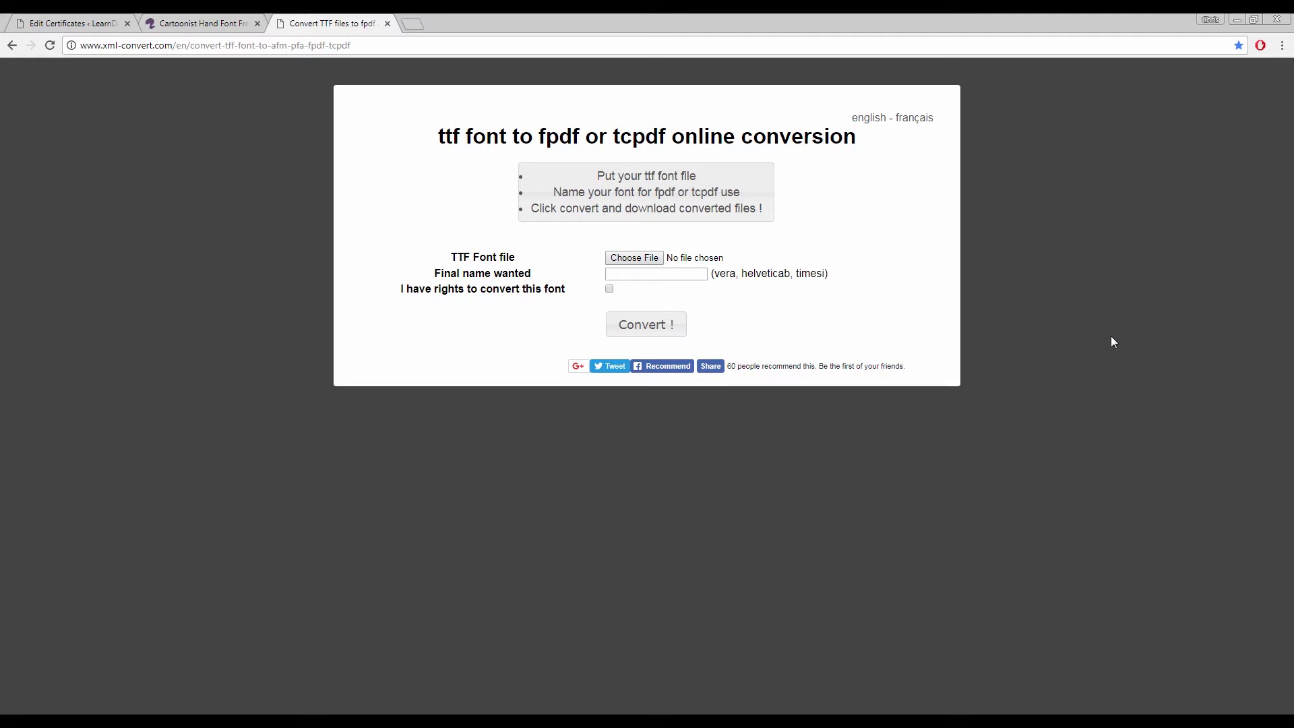
left_click(623, 260)
left_click(681, 274)
type("cartoon")
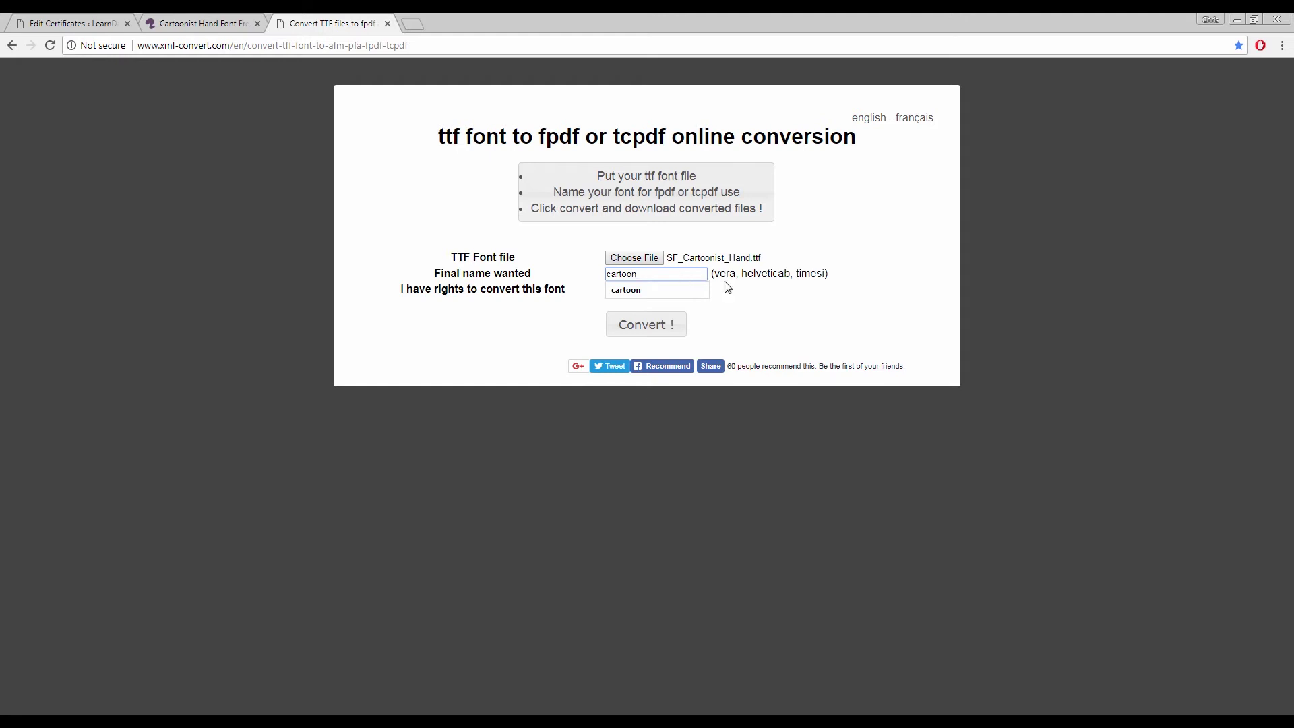
left_click(740, 294)
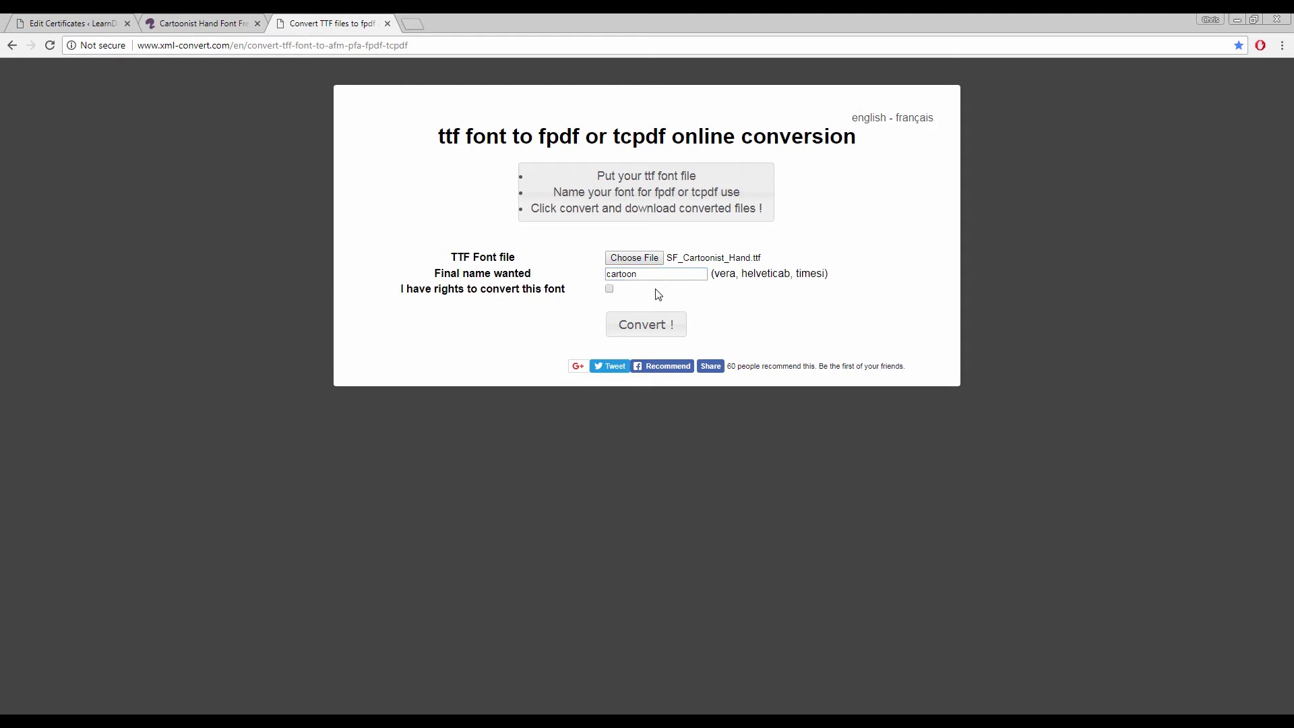
left_click(609, 288)
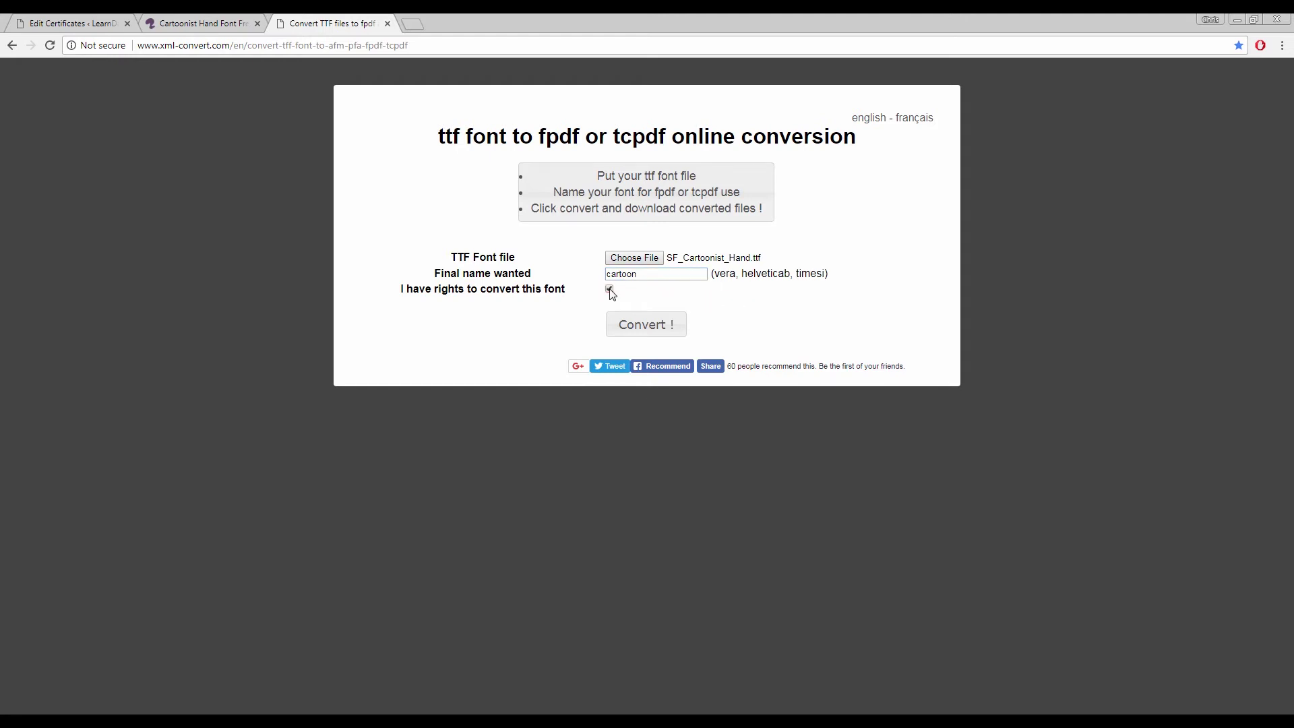
left_click(659, 331)
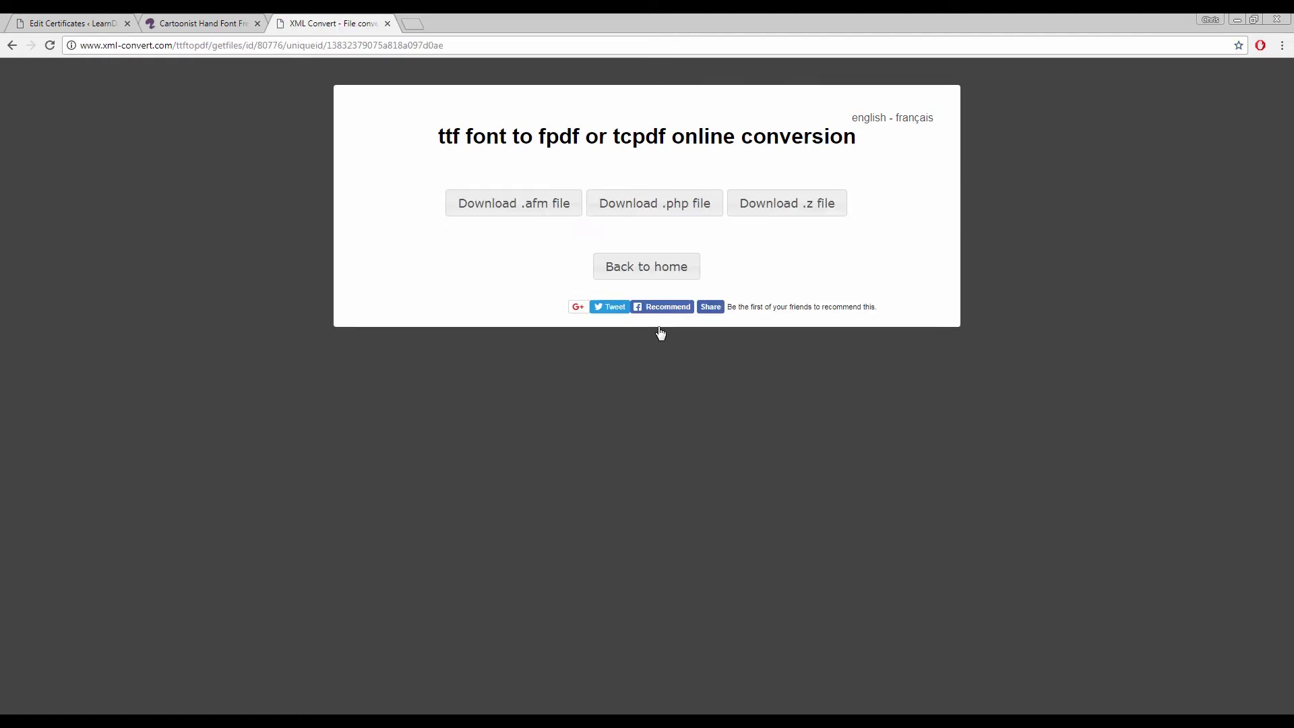
- Download the converted cartoon .afm, .php and .z files
left_click(528, 203)
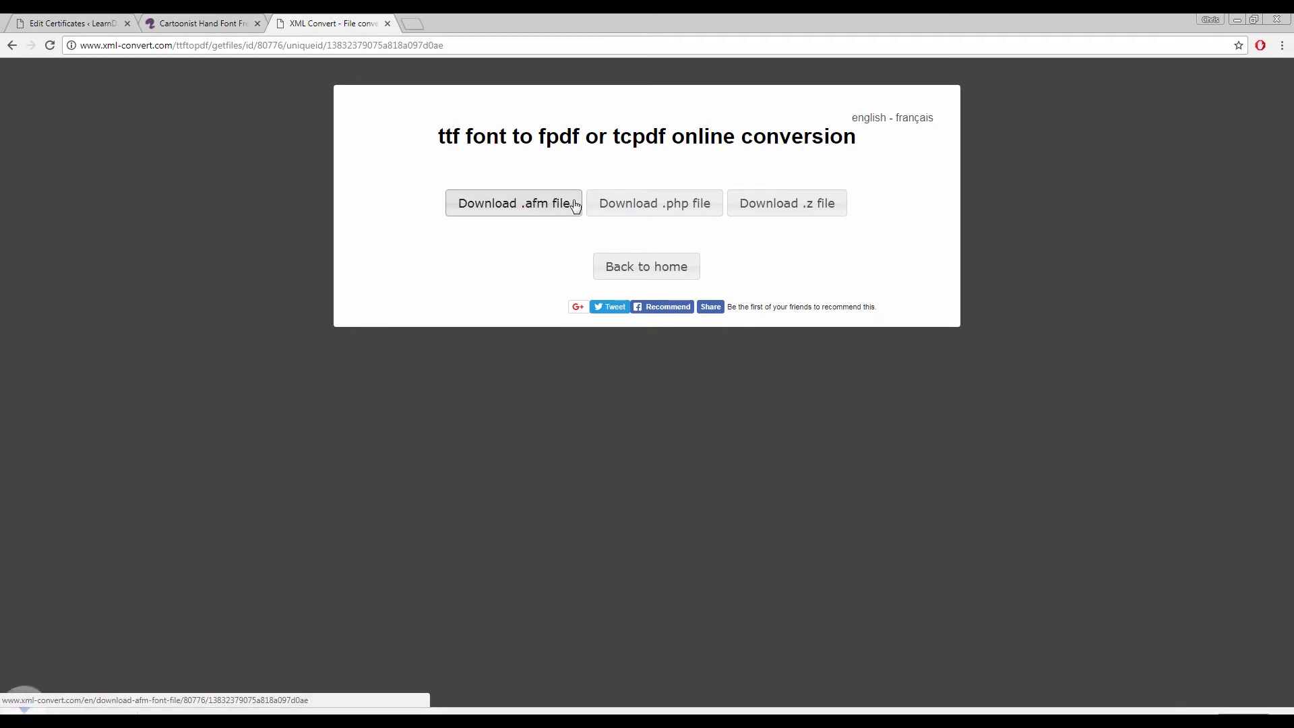
left_click(641, 202)
left_click(771, 204)
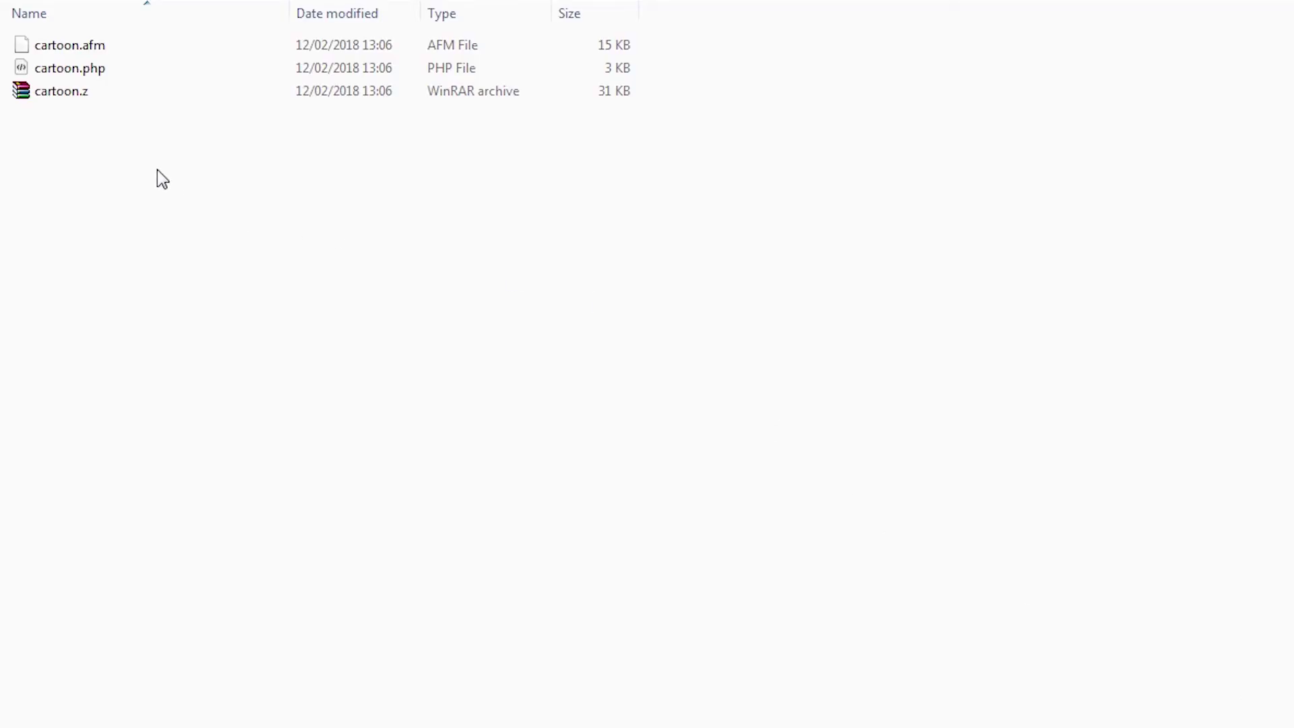
- Upload cartoon.afm, cartoon.php and cartoon.z to the fonts folder and recheck its listing
left_click_drag(96, 175, 635, 462)
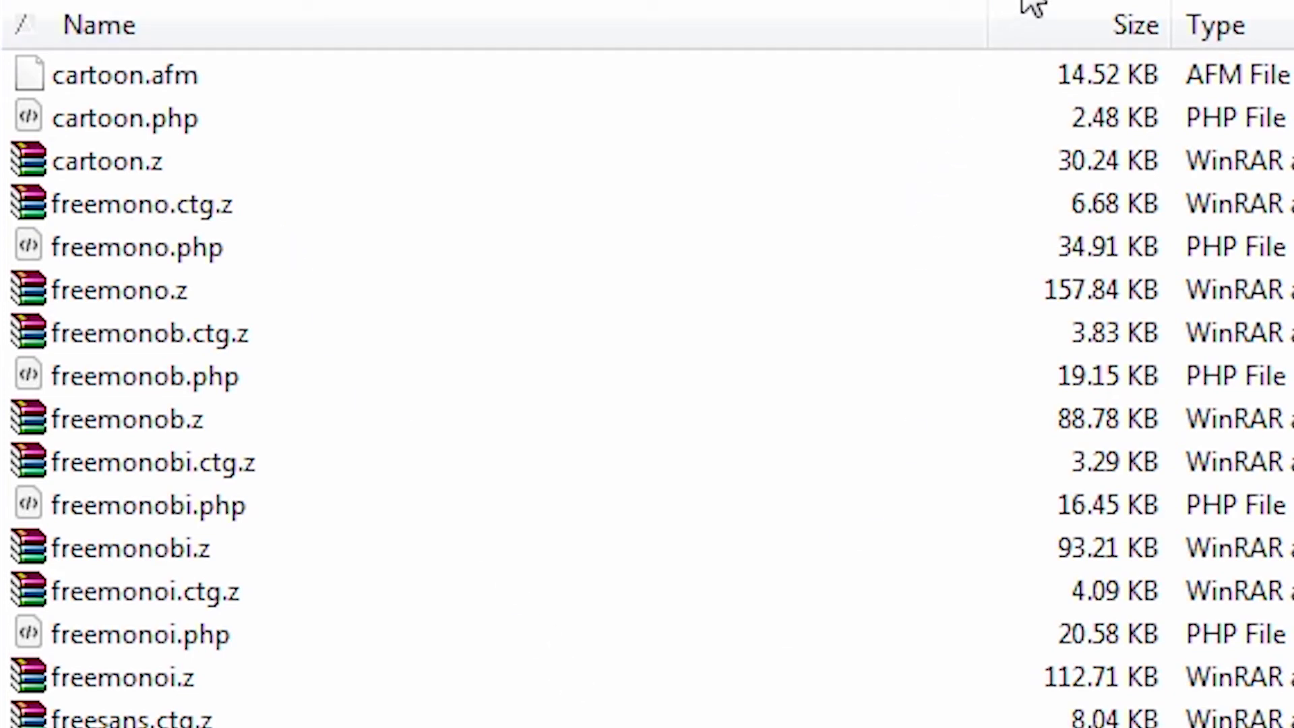
key("BackSpace")
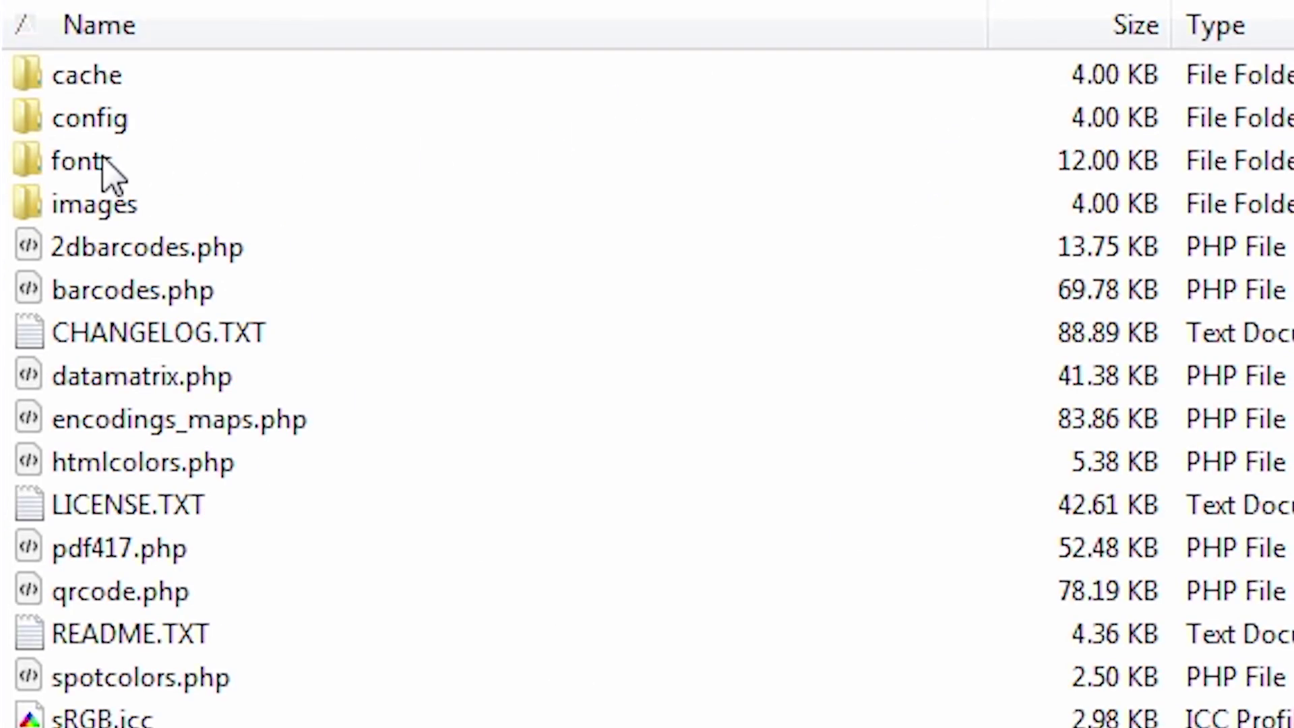
double_click(103, 163)
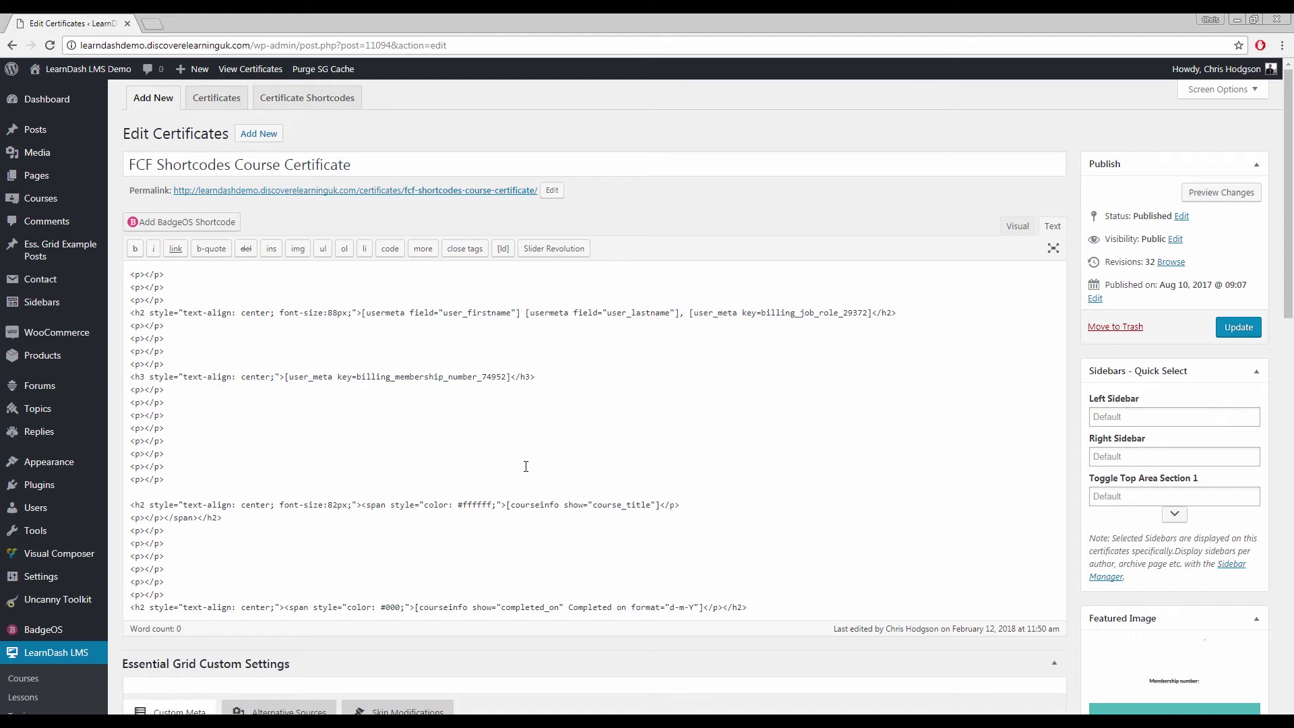
- View the current certificate PDF and highlight the learner name line to inspect its font
left_click(164, 402)
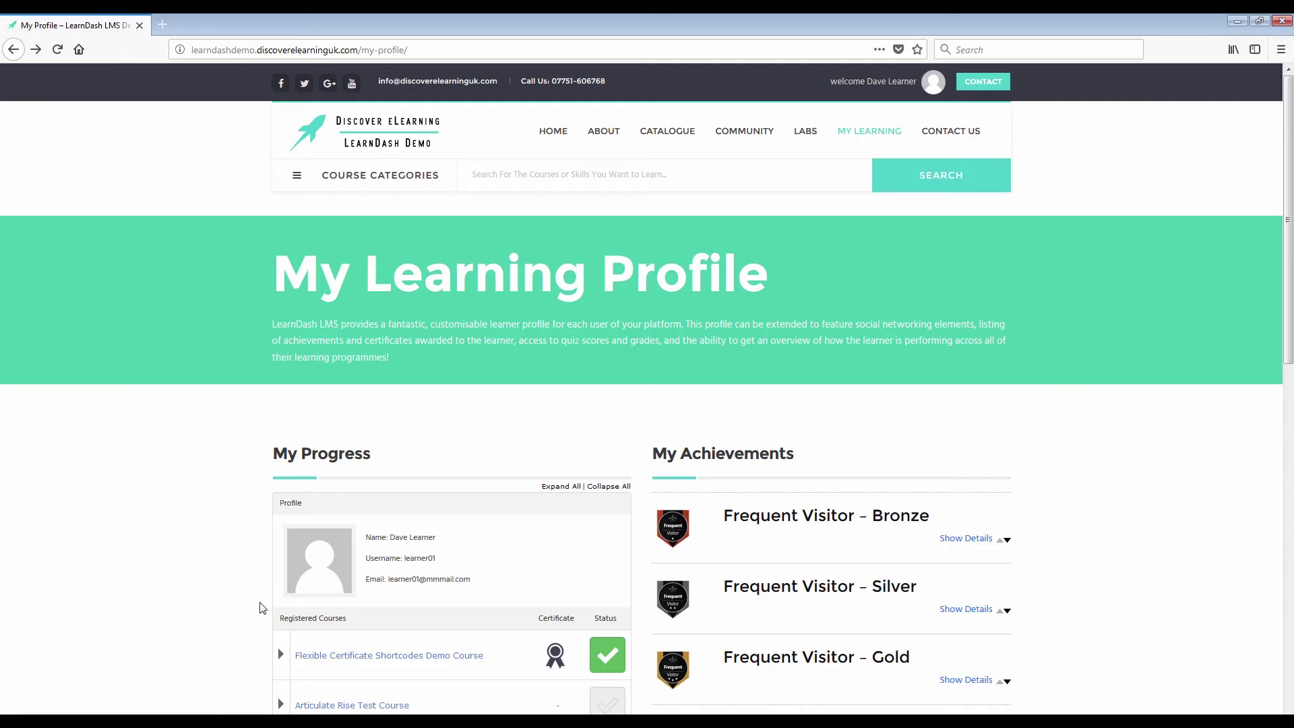
scroll(544, 351, "down", 3)
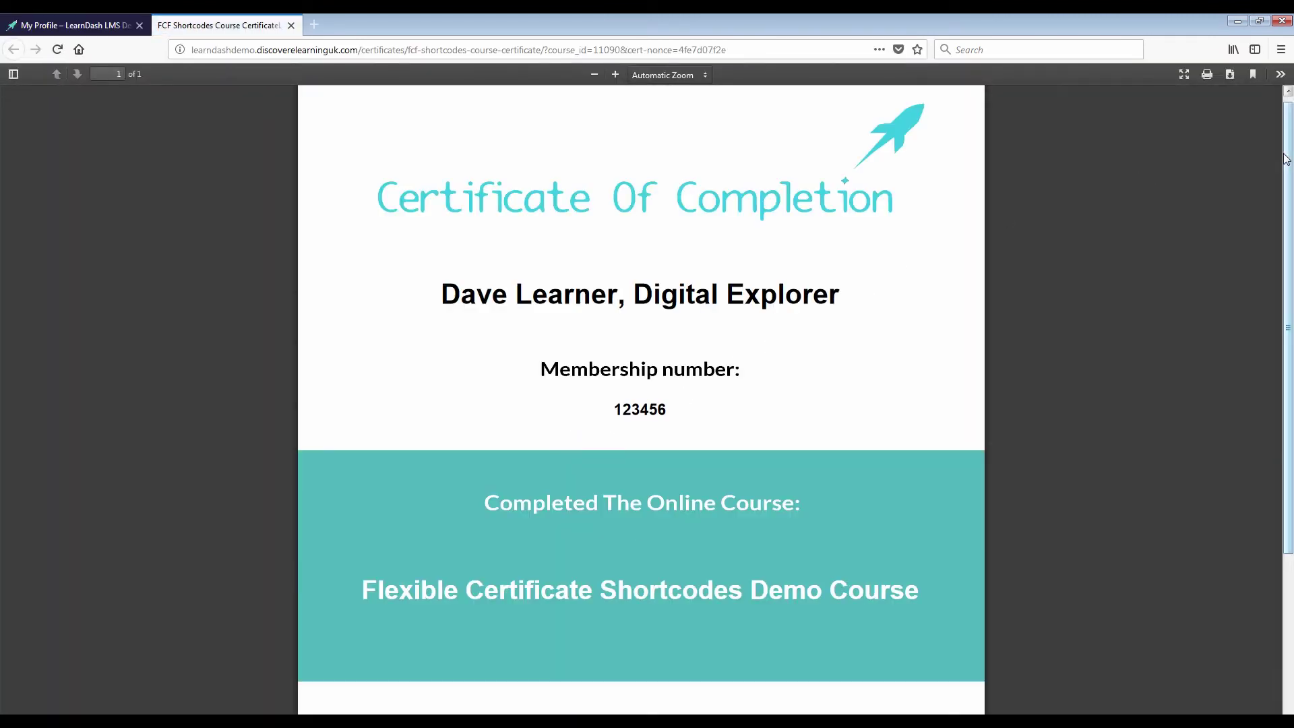
left_click_drag(1287, 168, 1292, 364)
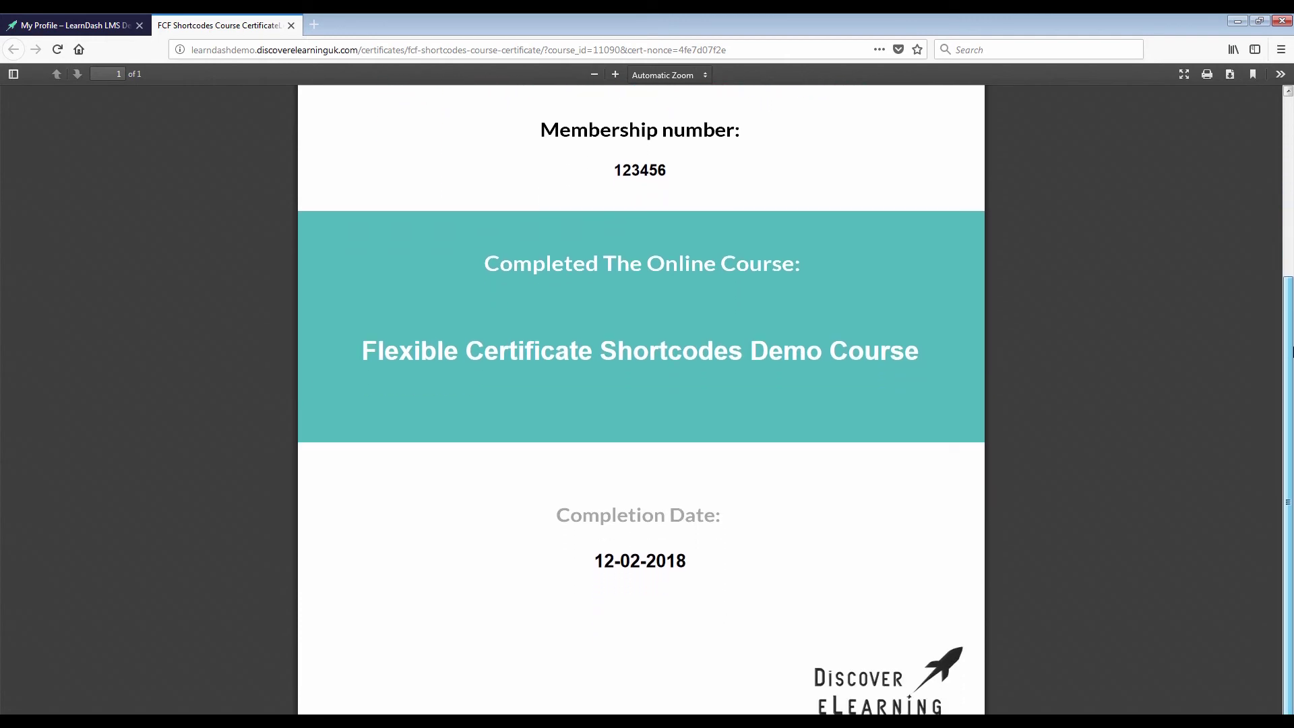
scroll(773, 461, "up", 5)
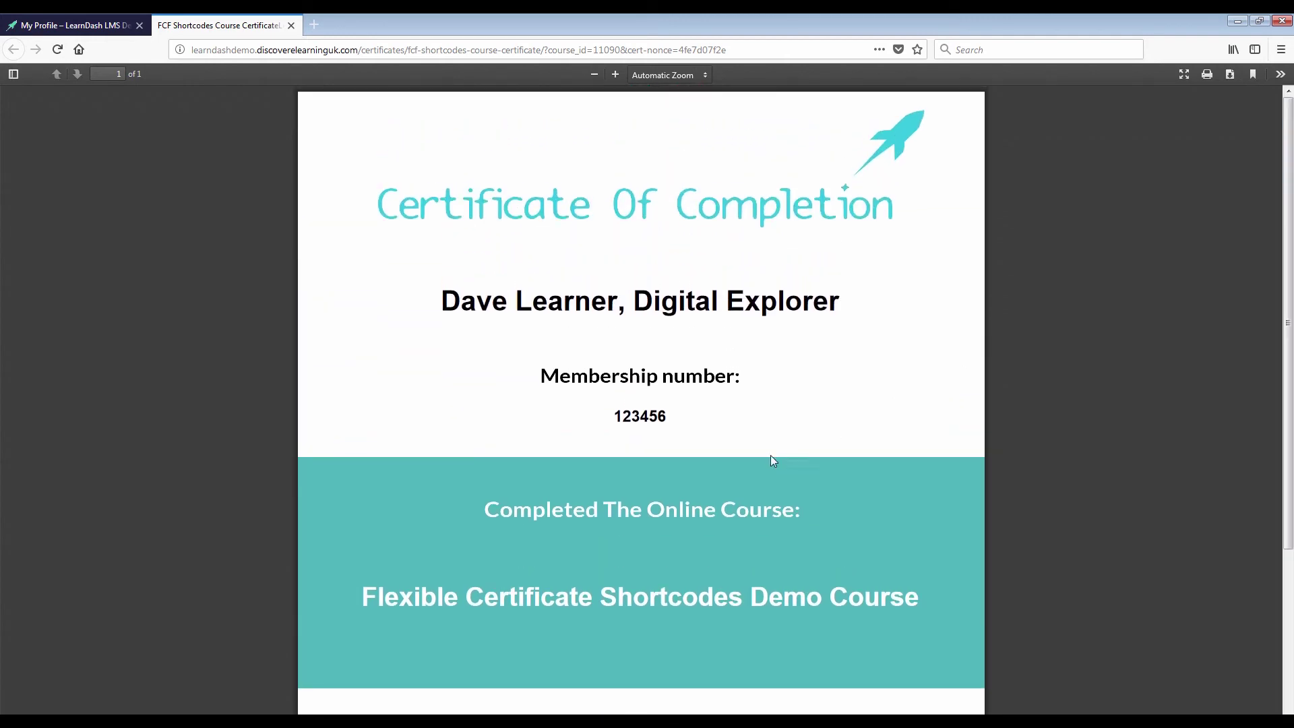
left_click_drag(442, 297, 849, 304)
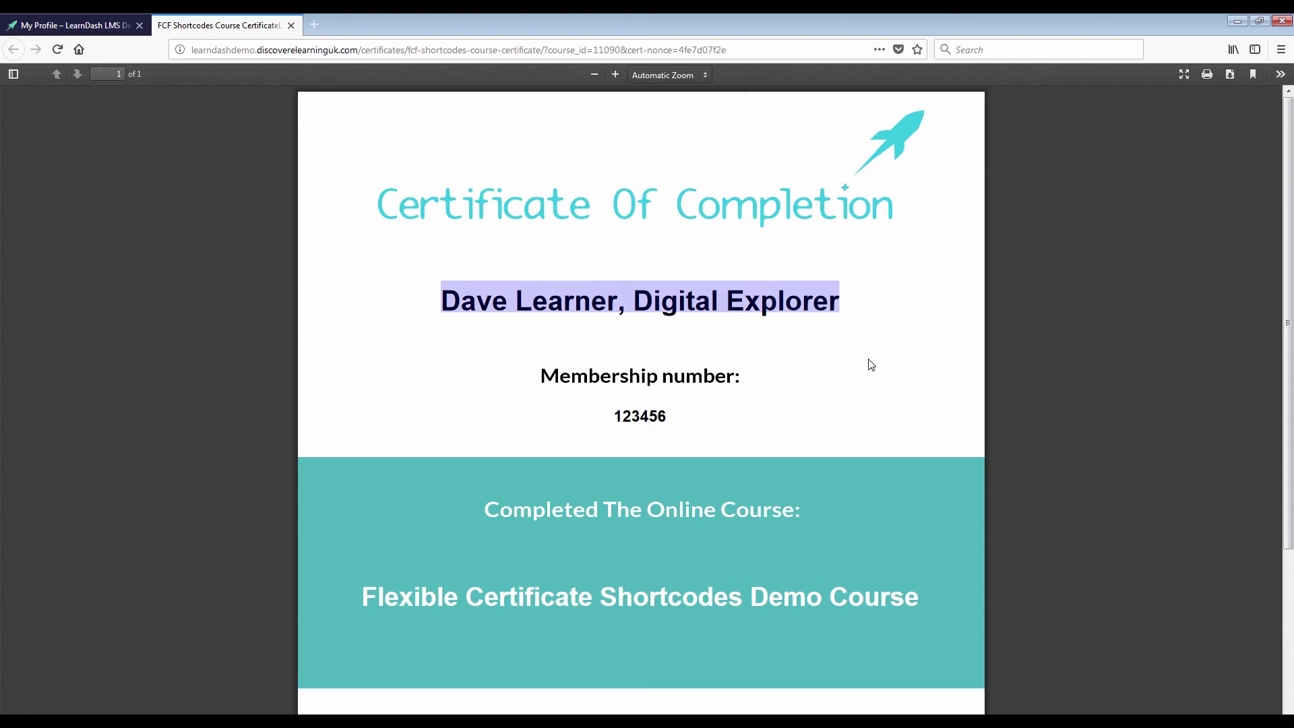
left_click(866, 401)
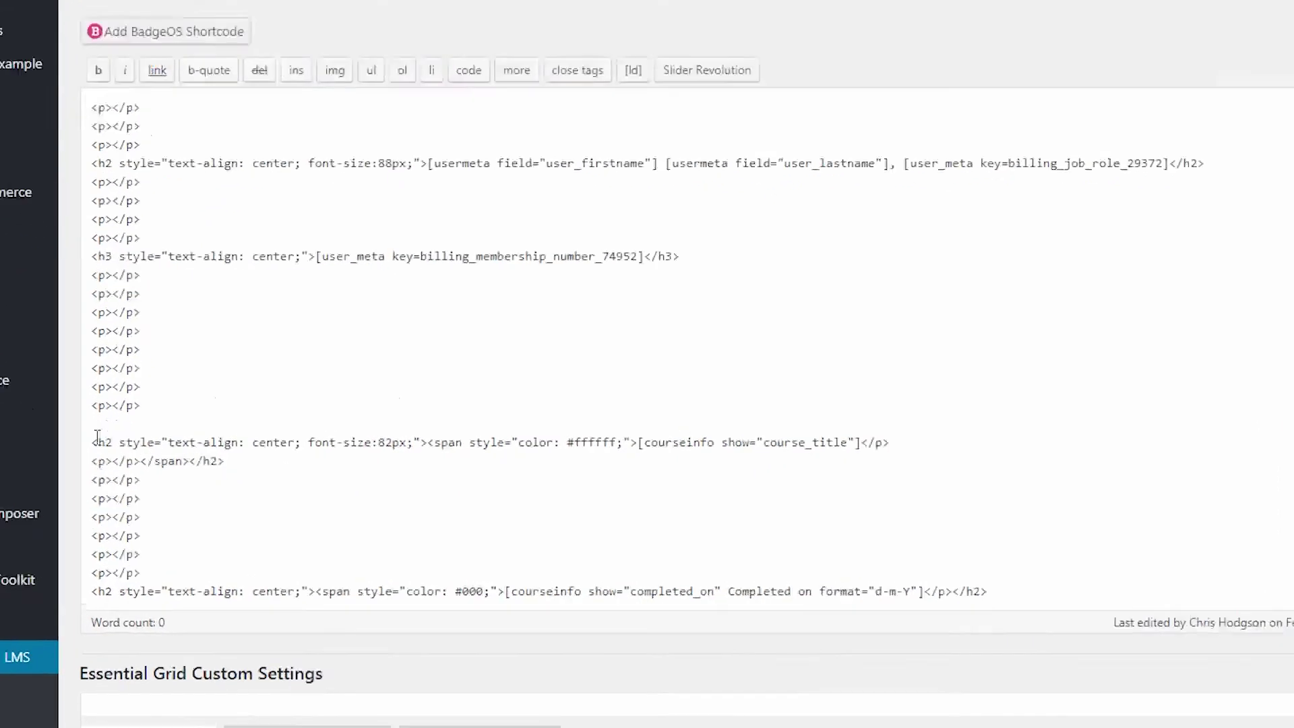
- Add font-family:'cartoon'; after the 82px font size in the course title h2, then update
left_click(133, 504)
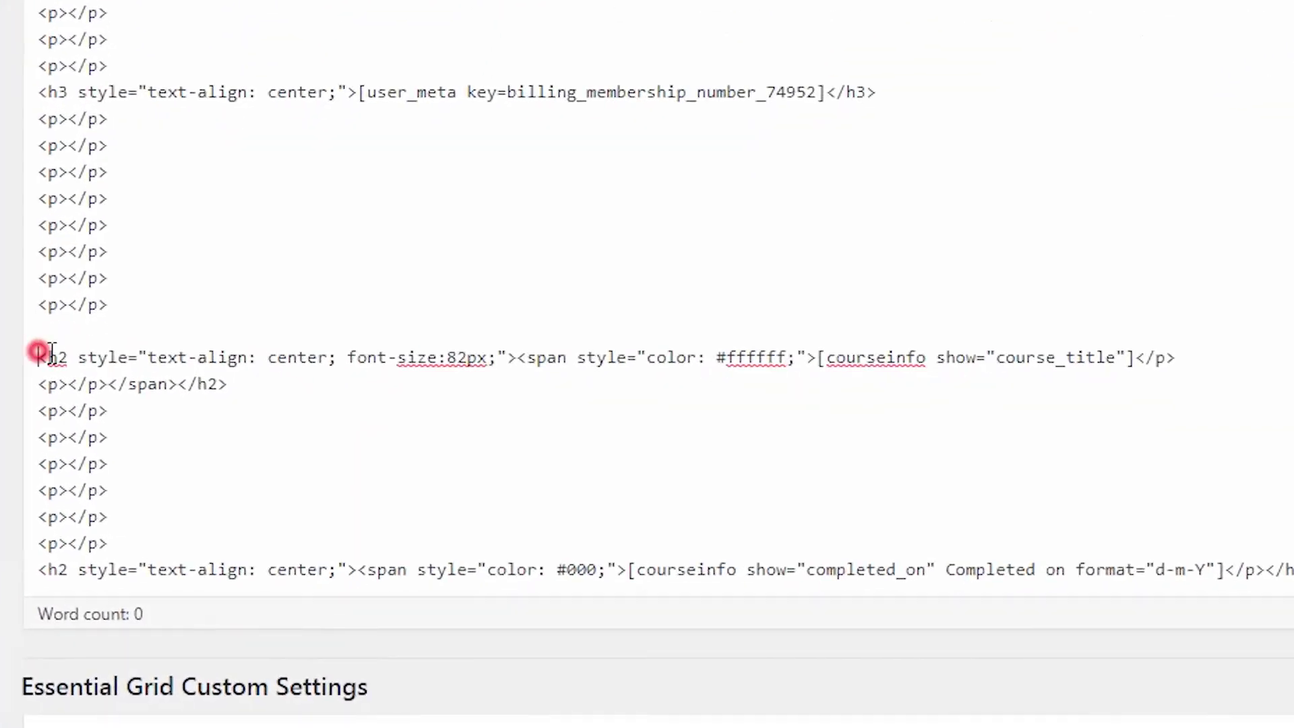
left_click_drag(51, 352, 1172, 357)
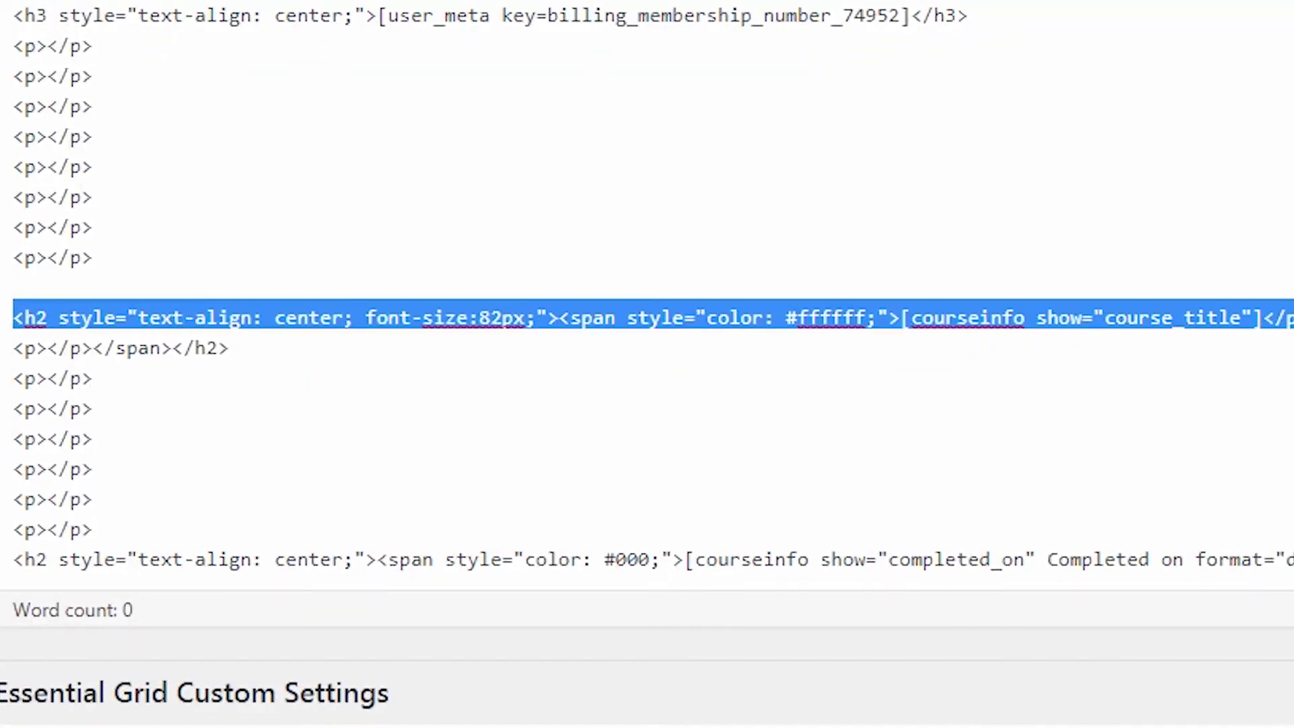
left_click(1112, 372)
left_click(538, 323)
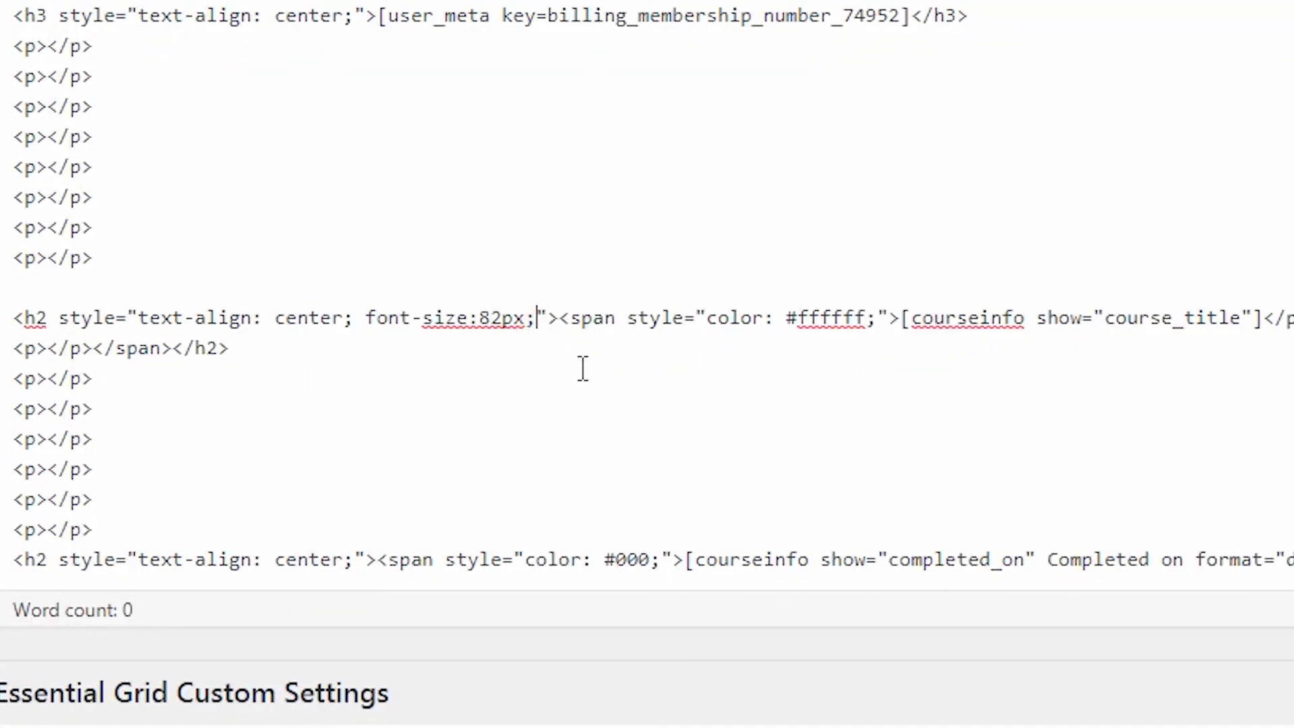
type("fon")
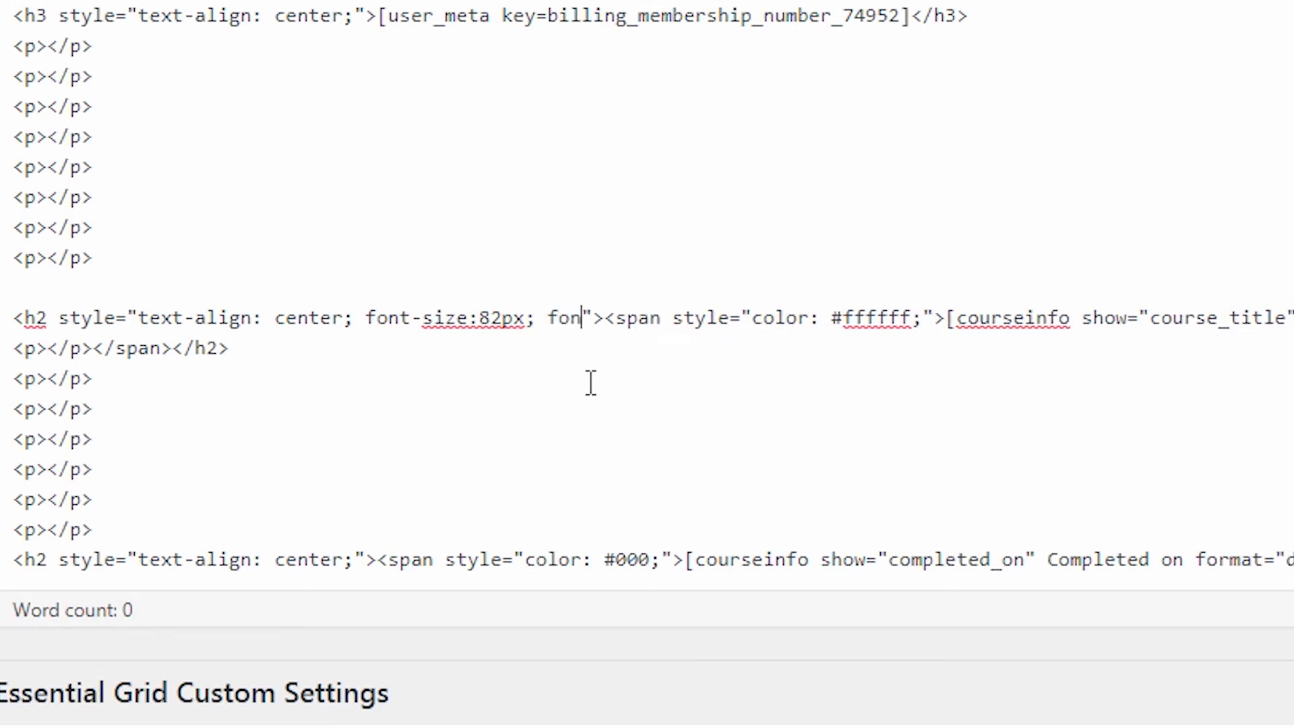
type("t-family")
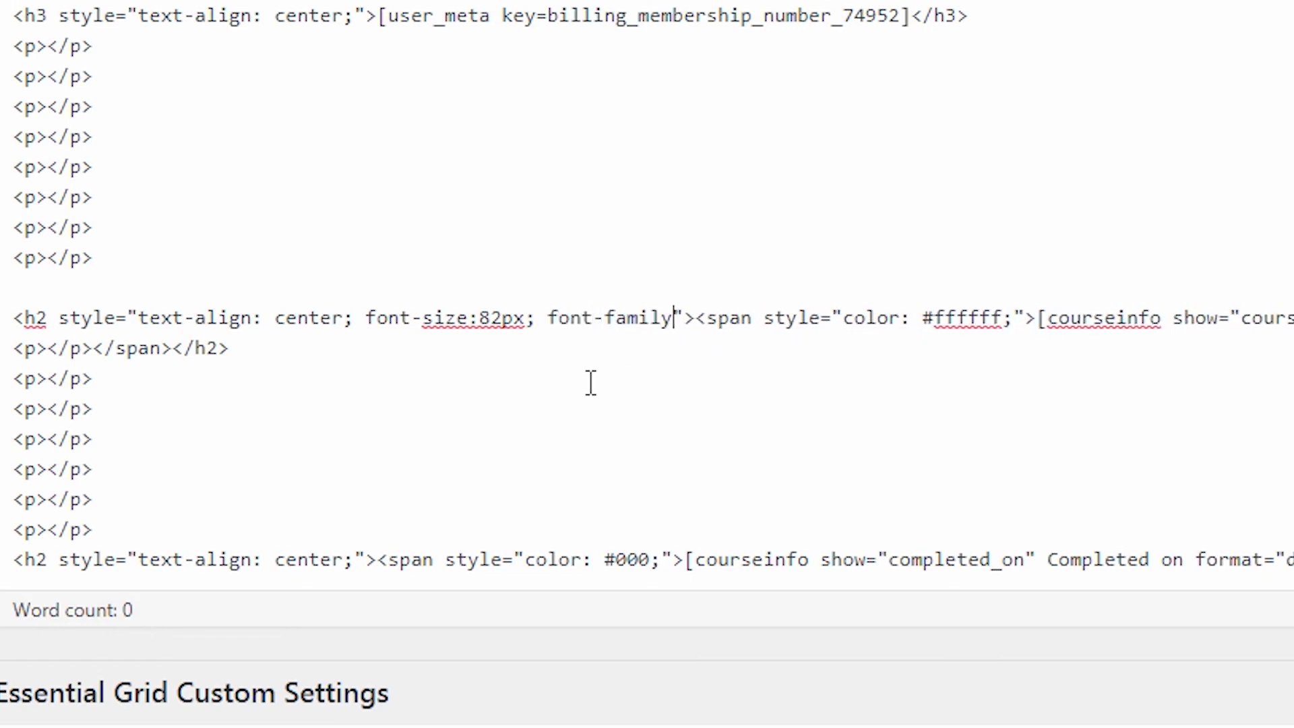
type(":")
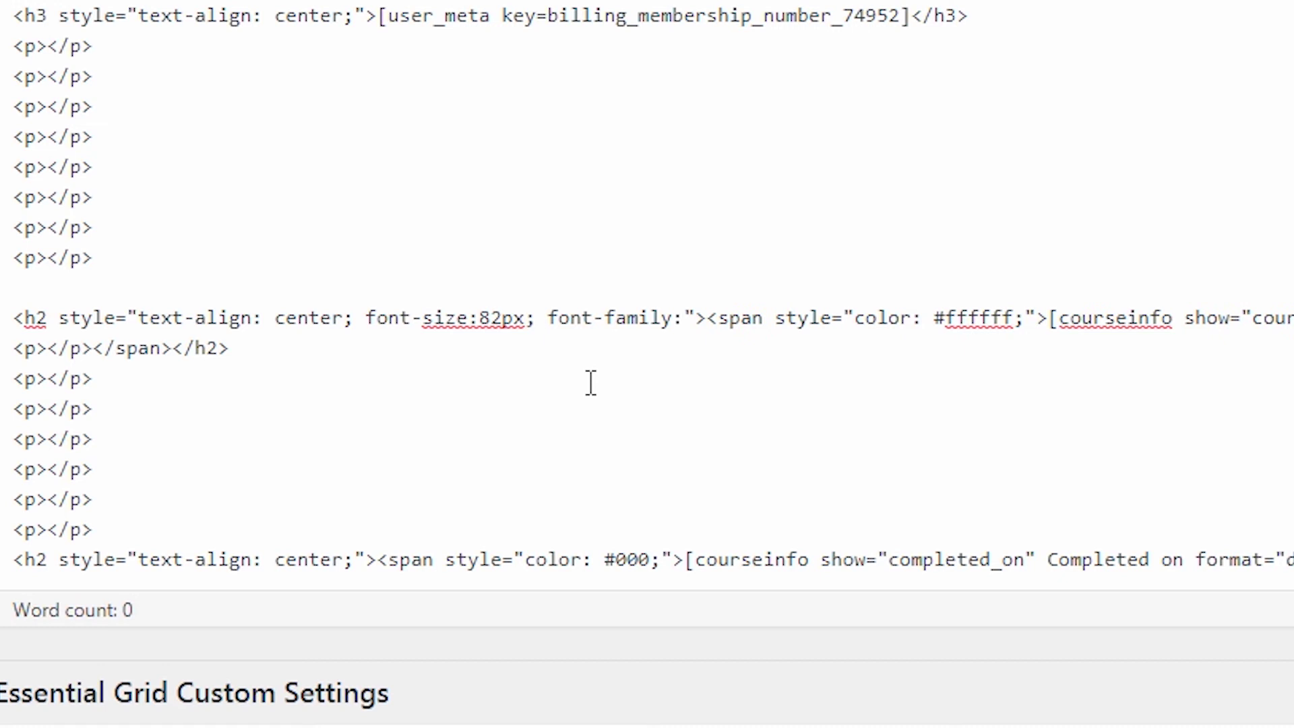
type("'car")
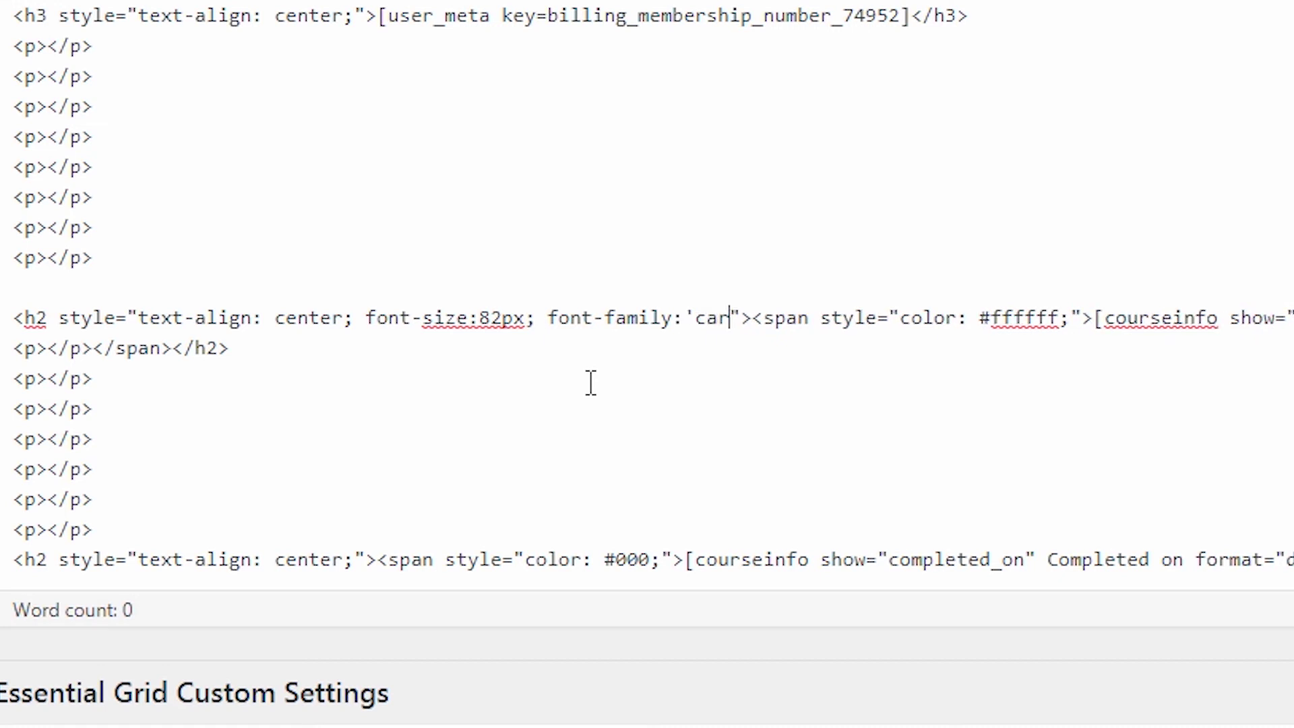
type("toon'")
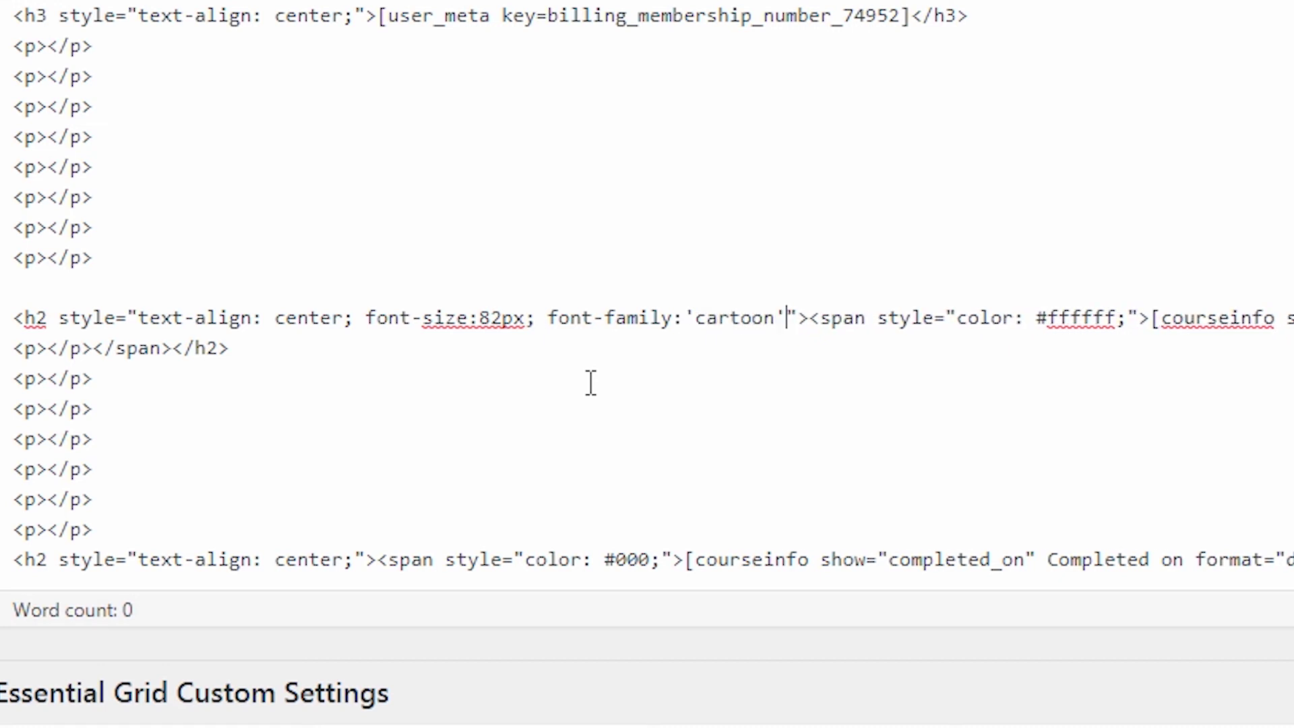
type(";")
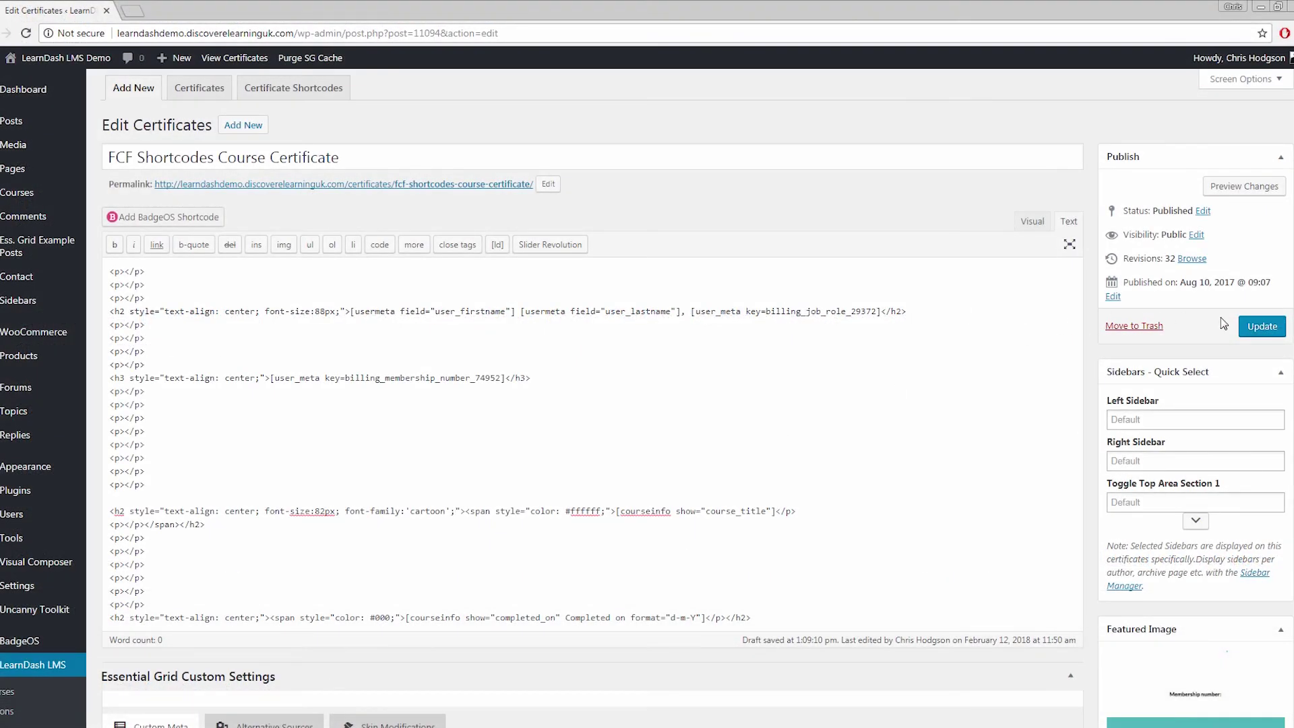
left_click(1257, 326)
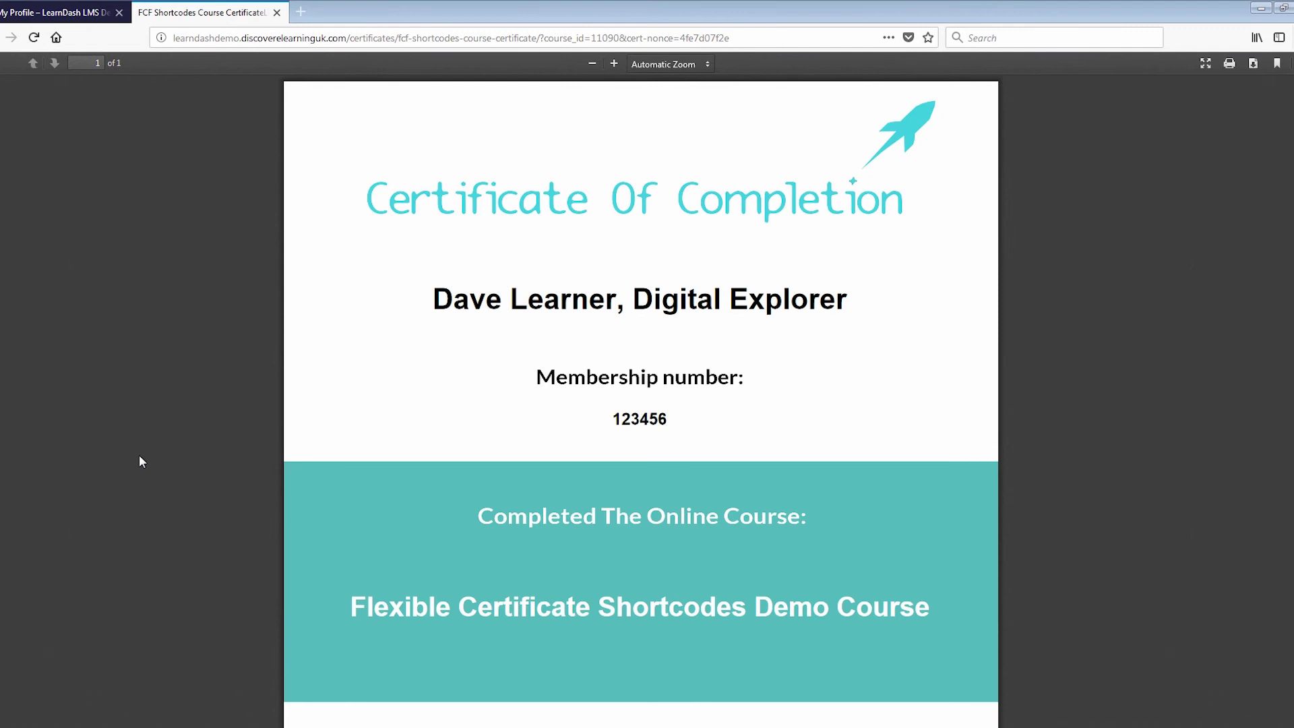
- Reload the certificate PDF and highlight the course title to confirm the cartoon font
left_click(34, 37)
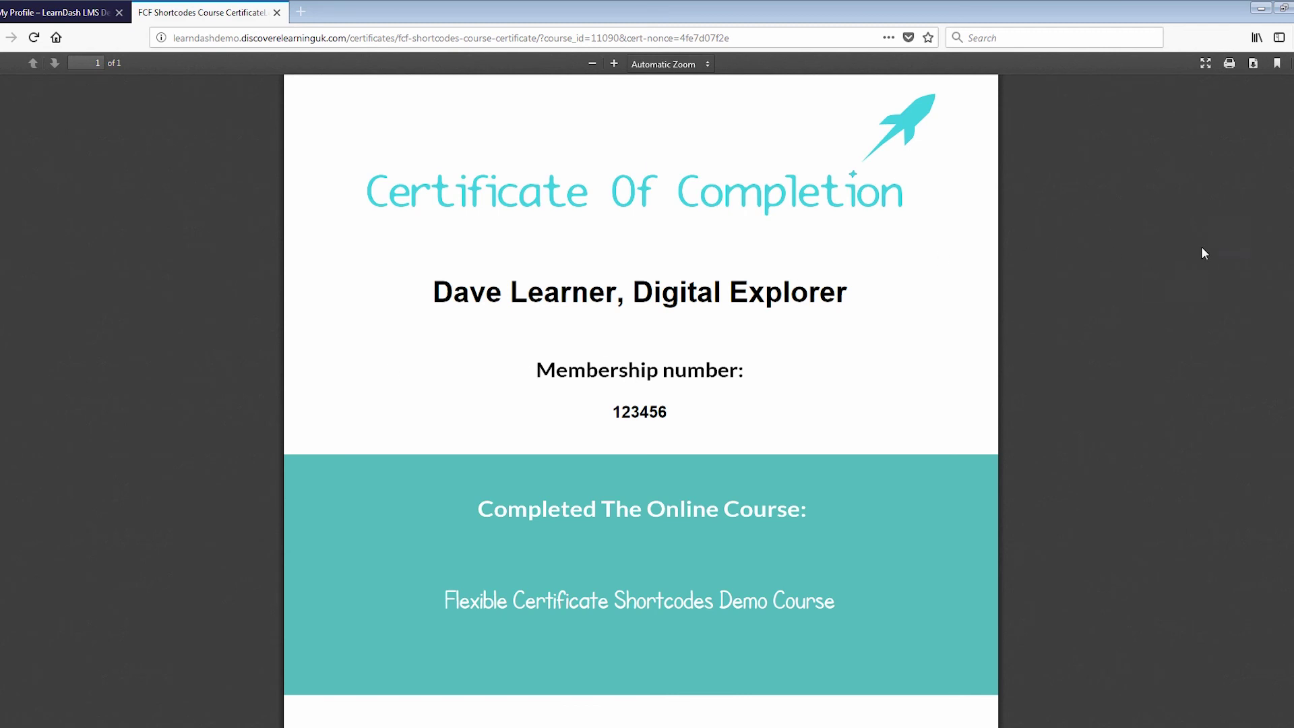
scroll(1287, 406, "down", 3)
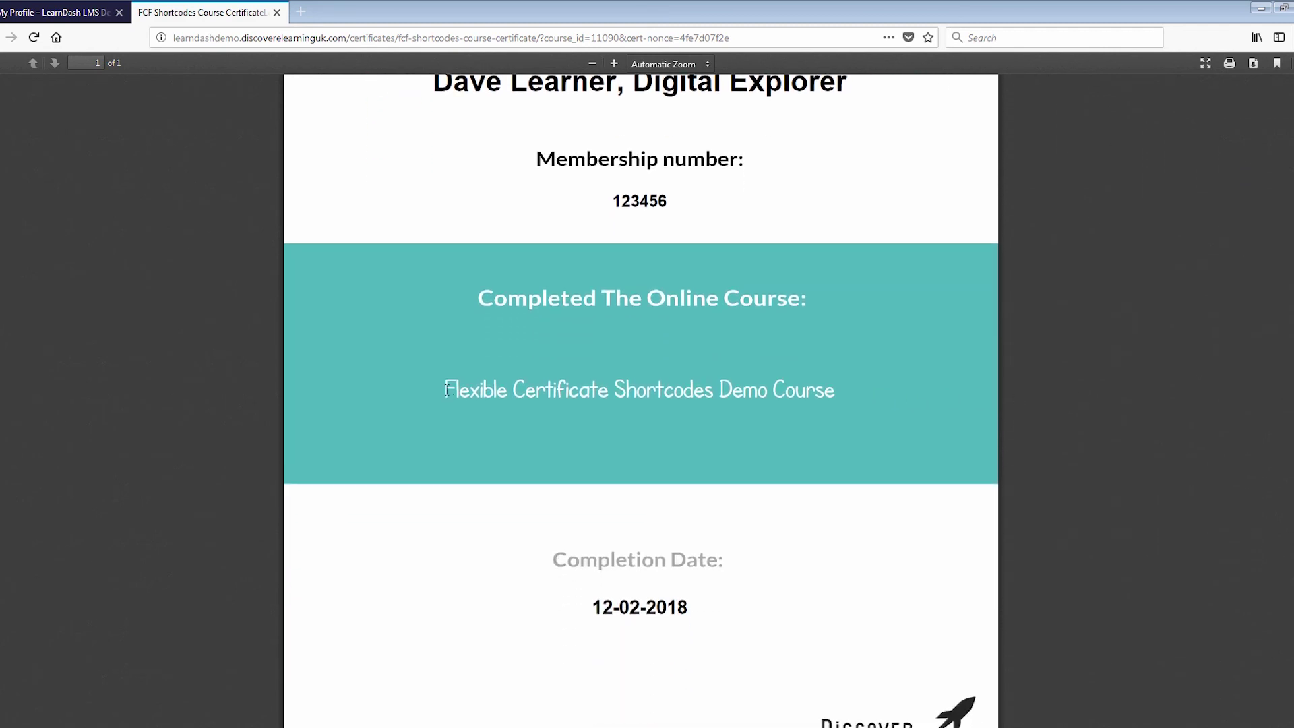
left_click_drag(442, 390, 869, 398)
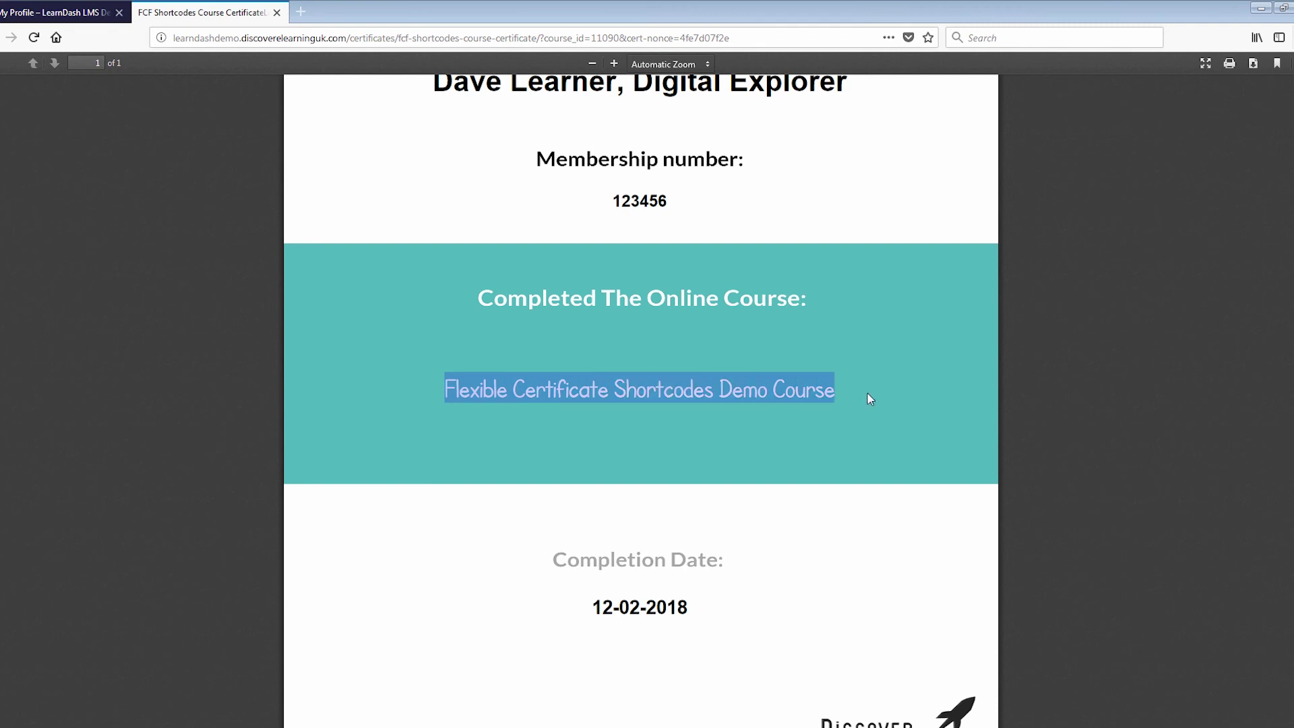
left_click(823, 445)
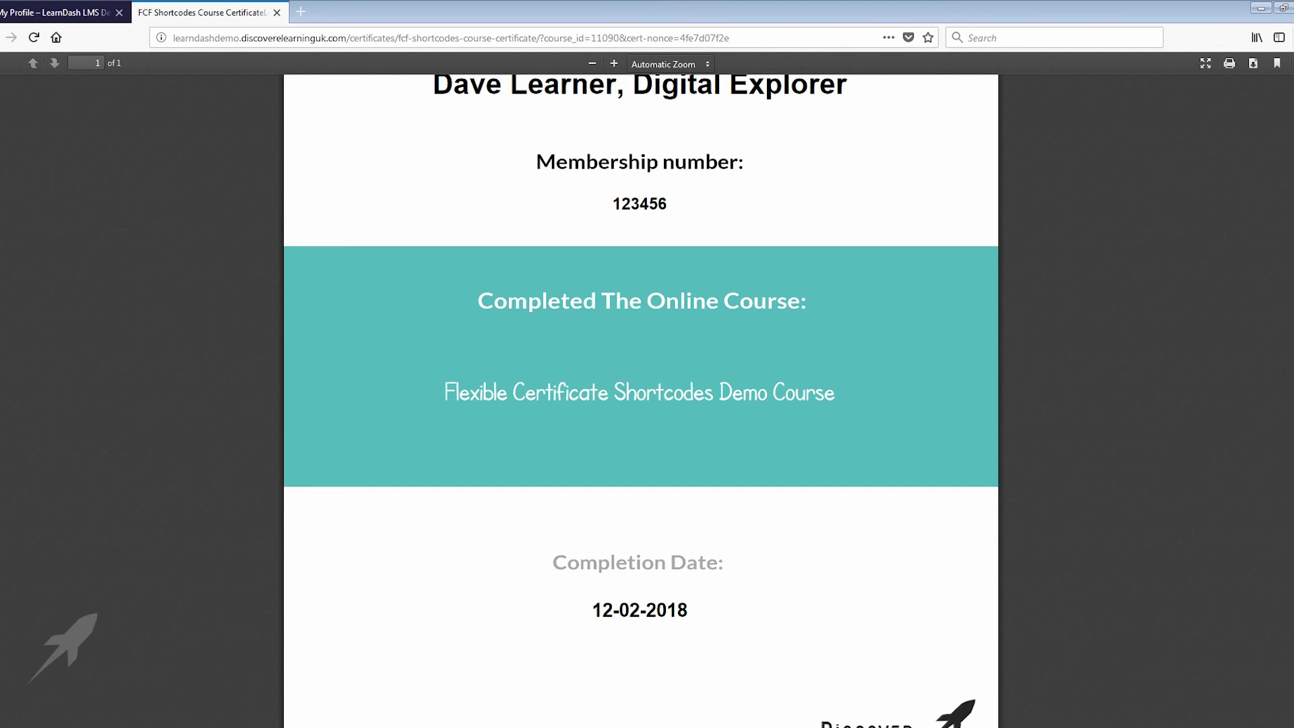
scroll(1170, 454, "up", 2)
scroll(640, 404, "up", 3)
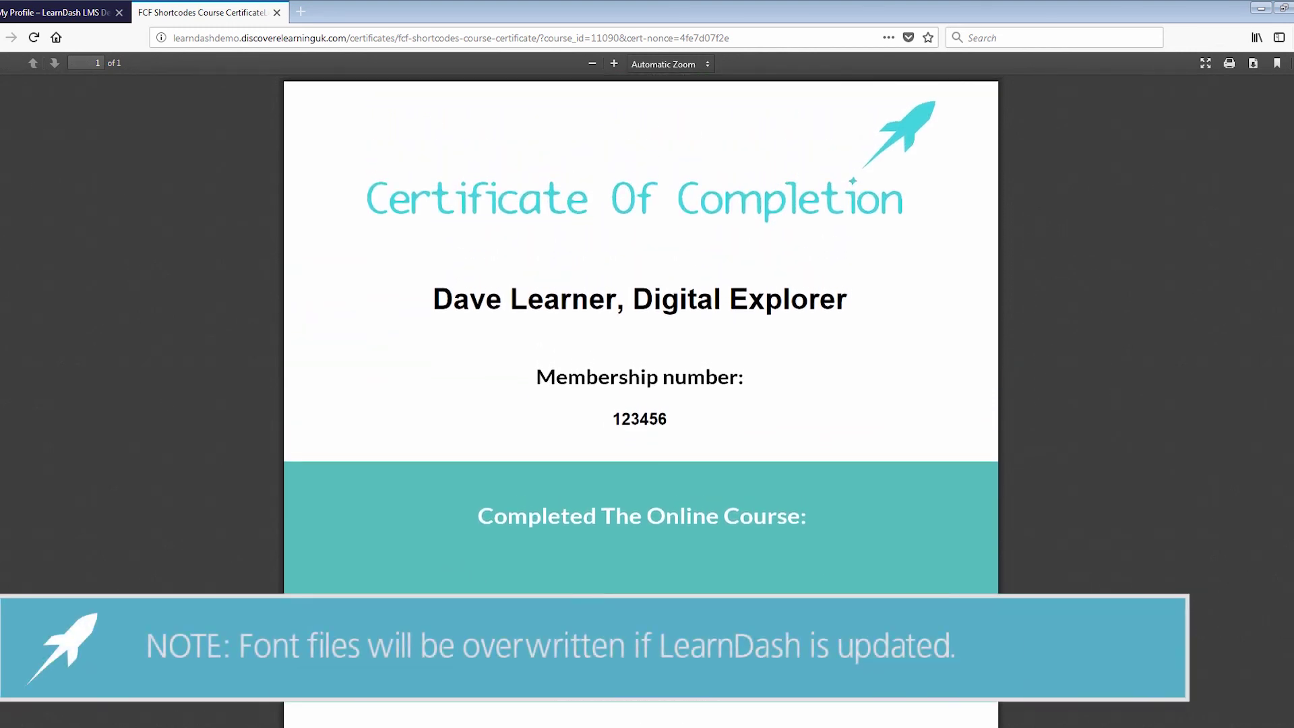